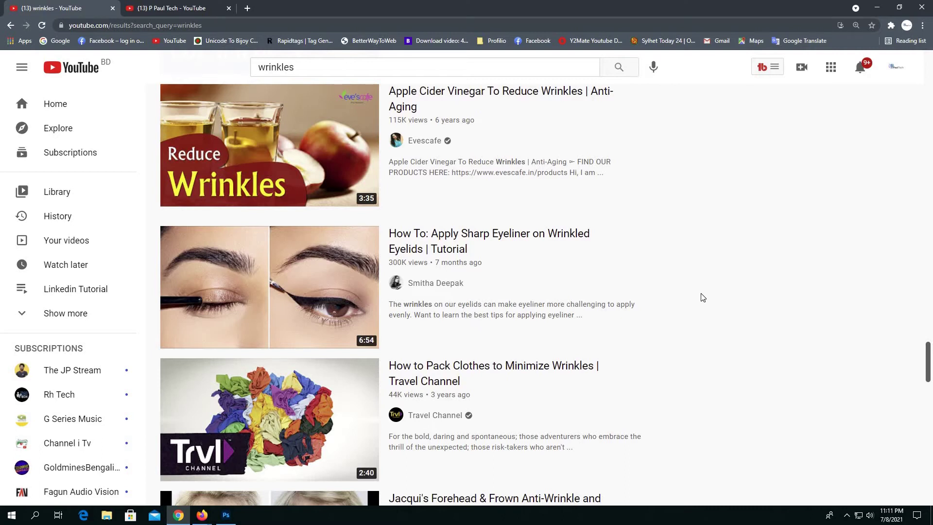
# Browse the YouTube search results for "wrinkles" past the anti-wrinkle and Photoshop retouching videos
pyautogui.scroll(-2, 720, 280)
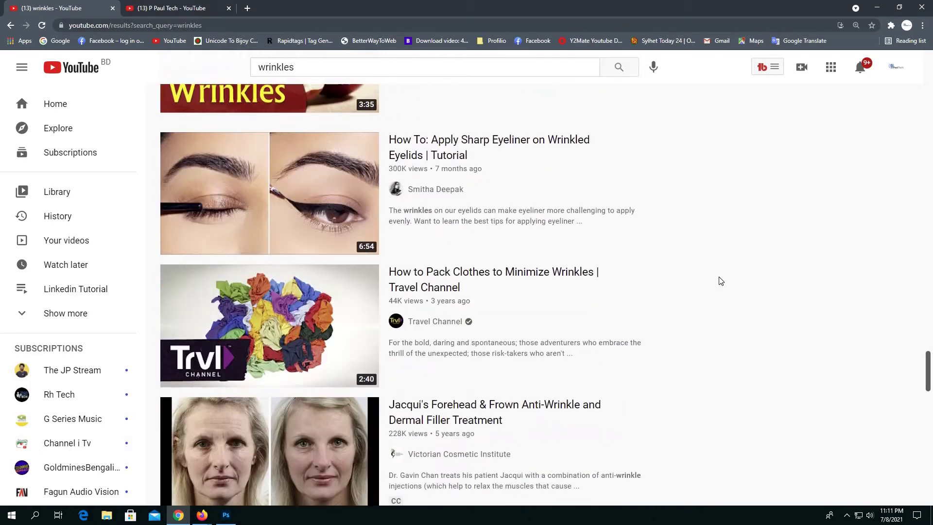
pyautogui.scroll(-3, 721, 281)
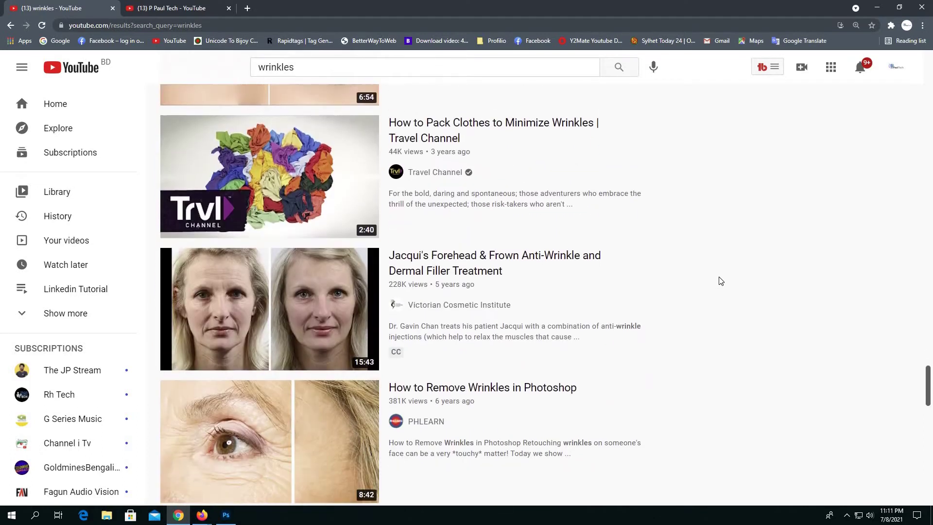
pyautogui.scroll(-2, 720, 281)
pyautogui.moveTo(413, 399)
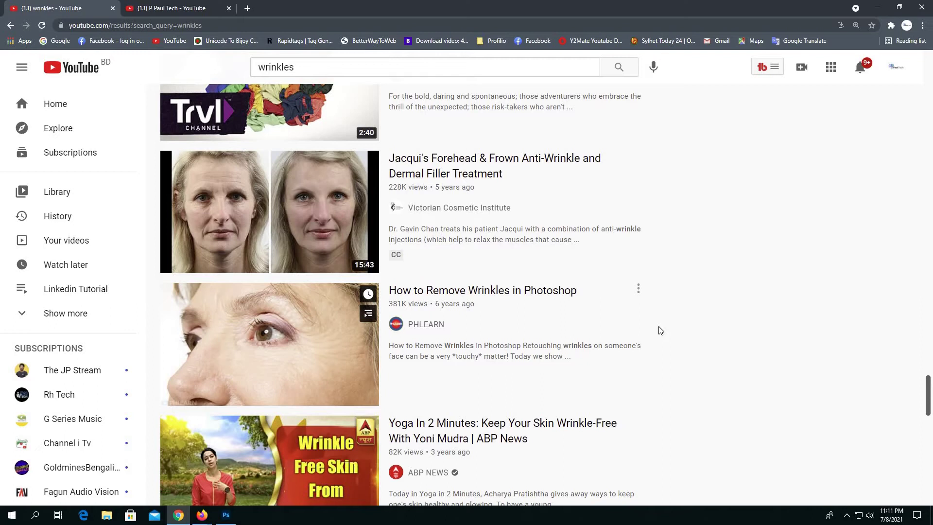
pyautogui.scroll(-3, 671, 321)
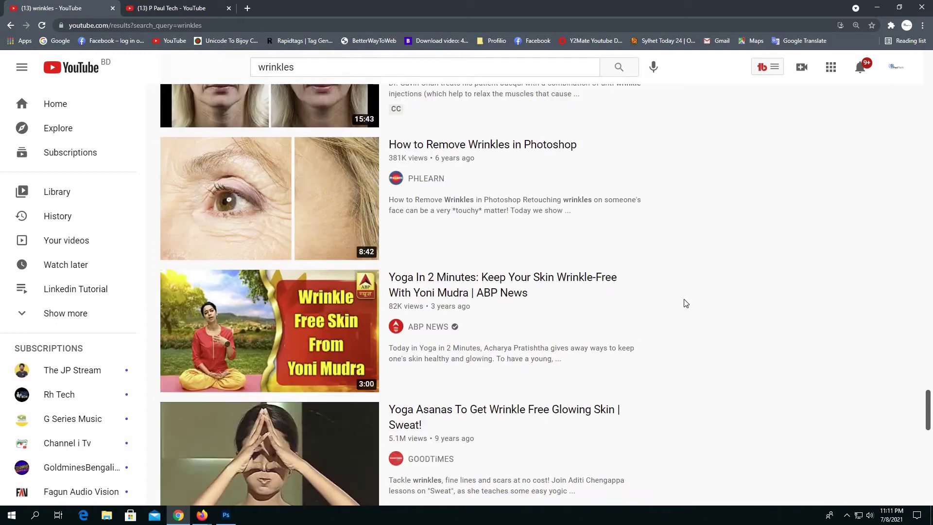
# Switch to Photoshop and look through the red dress, white shirt and crumpled shirt images, ending on 71v0n9VmvOL_AC_UL1500_.jpg
pyautogui.click(877, 7)
pyautogui.click(226, 515)
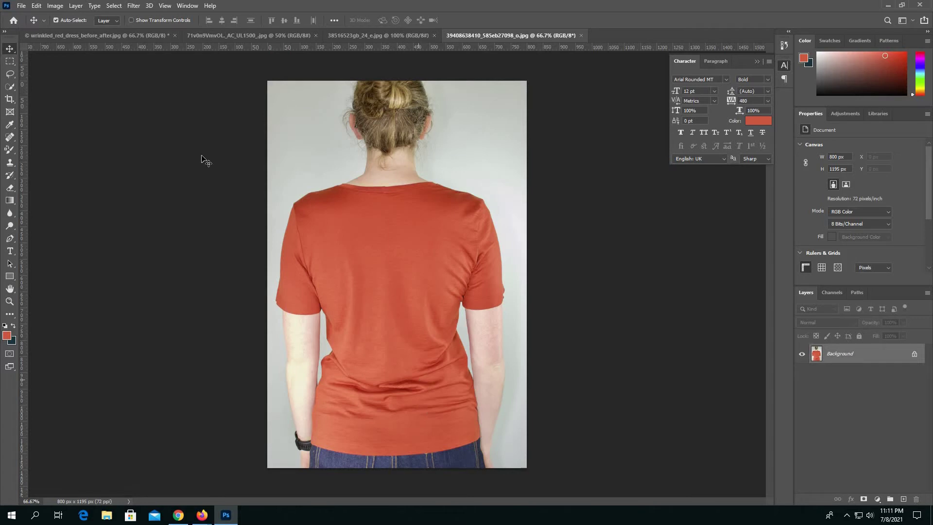
pyautogui.click(68, 35)
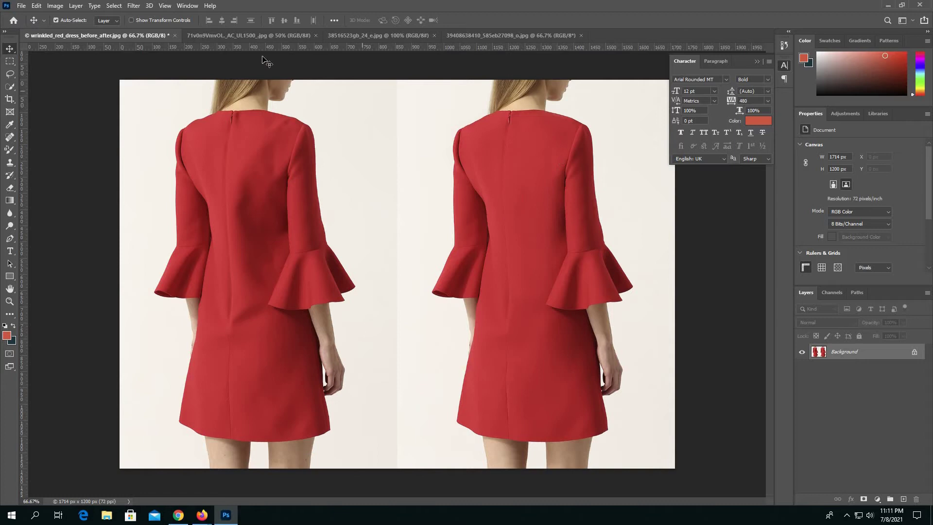
pyautogui.click(237, 36)
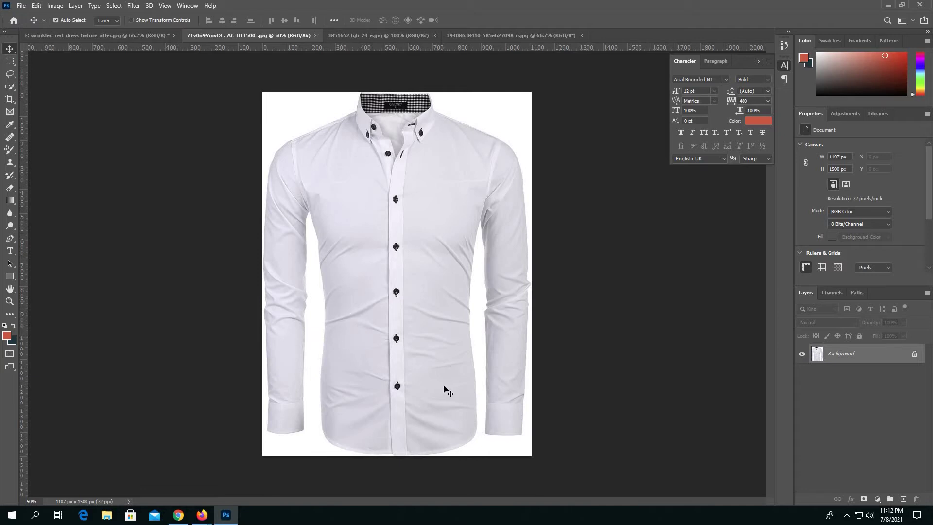
pyautogui.click(389, 36)
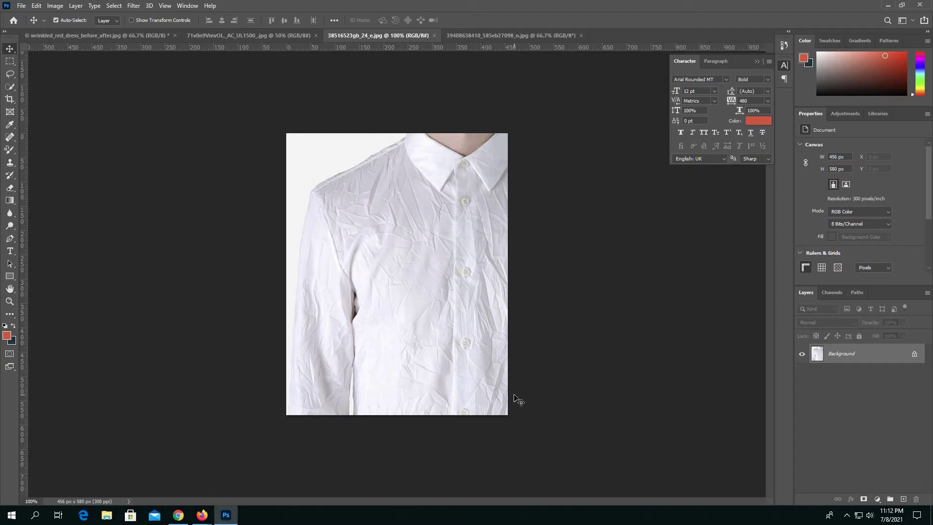
pyautogui.click(234, 36)
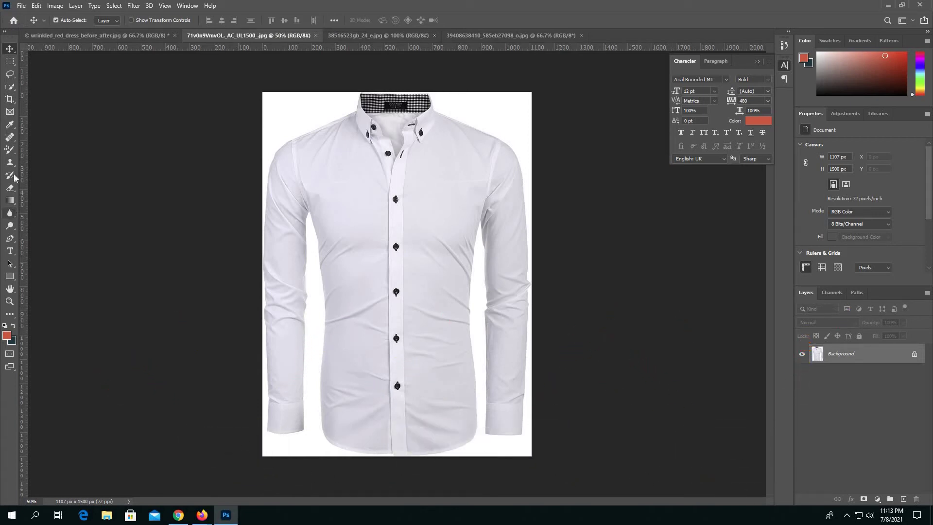
# Activate the Spot Healing Brush from the healing tools for the white shirt image
pyautogui.click(8, 140)
pyautogui.rightClick(9, 140)
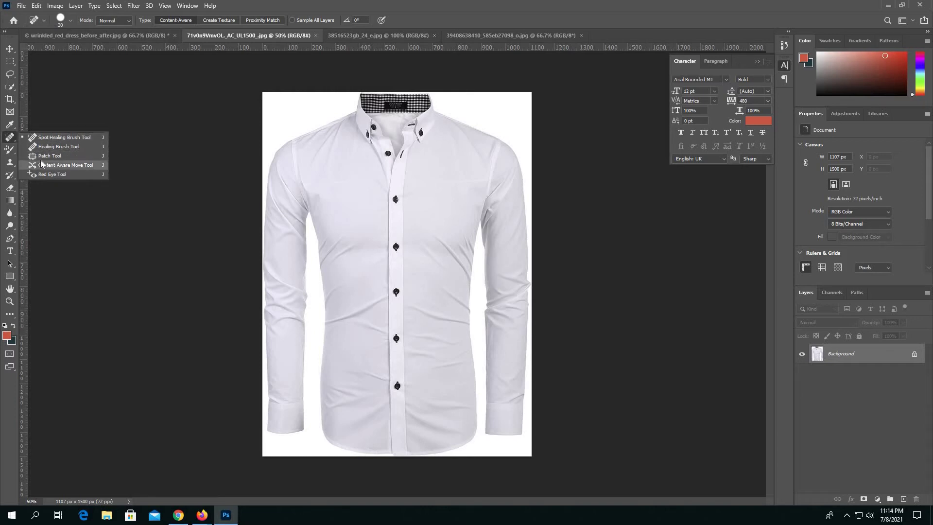
pyautogui.click(75, 141)
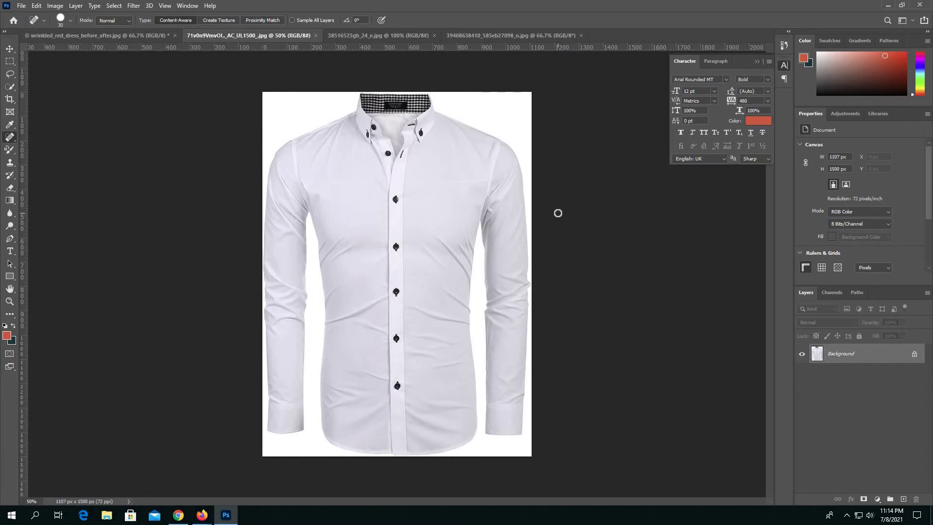
# Examine the wrinkles on the white shirt at several magnifications
pyautogui.hotkey('ctrl', '+')
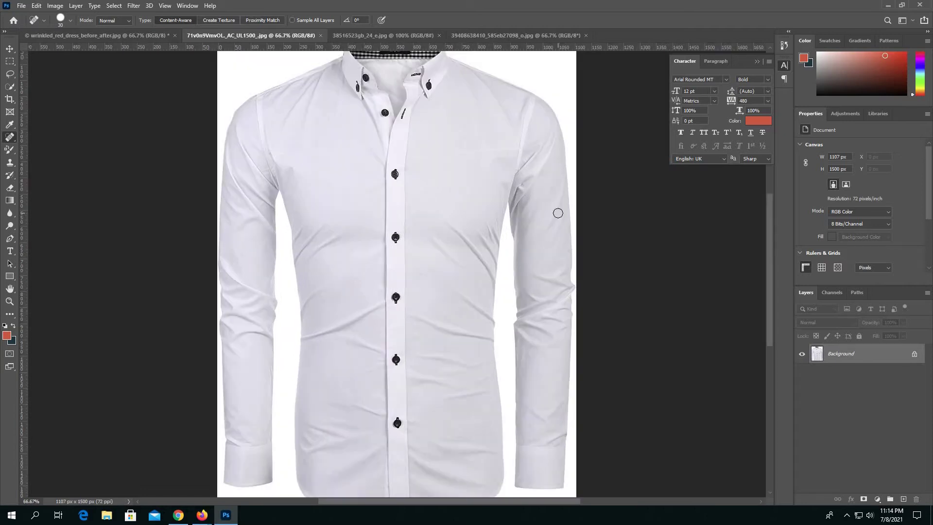
pyautogui.hotkey('ctrl', '+')
pyautogui.hotkey('ctrl', '-')
pyautogui.hotkey('ctrl', '-')
pyautogui.hotkey('ctrl', '+')
pyautogui.hotkey('ctrl', '-')
pyautogui.hotkey('ctrl', '+')
pyautogui.hotkey('ctrl', '+')
pyautogui.click(11, 301)
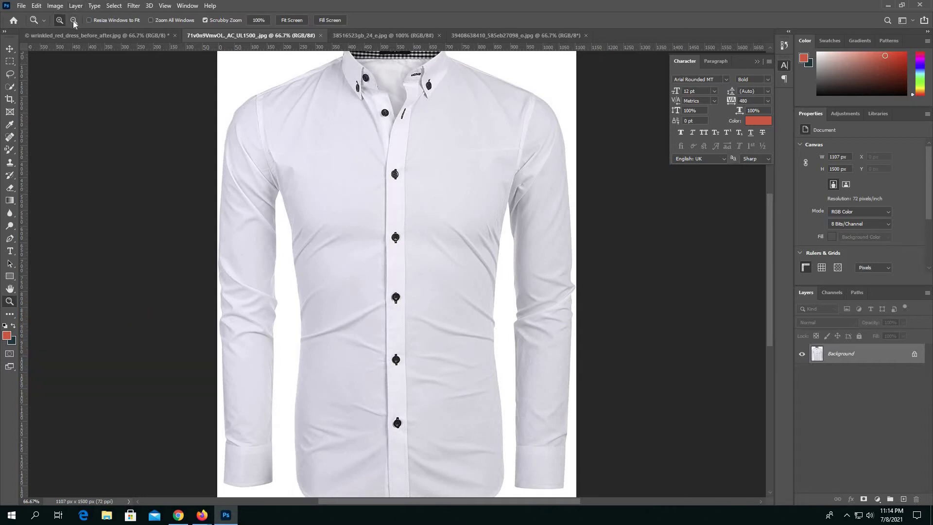
pyautogui.click(365, 209)
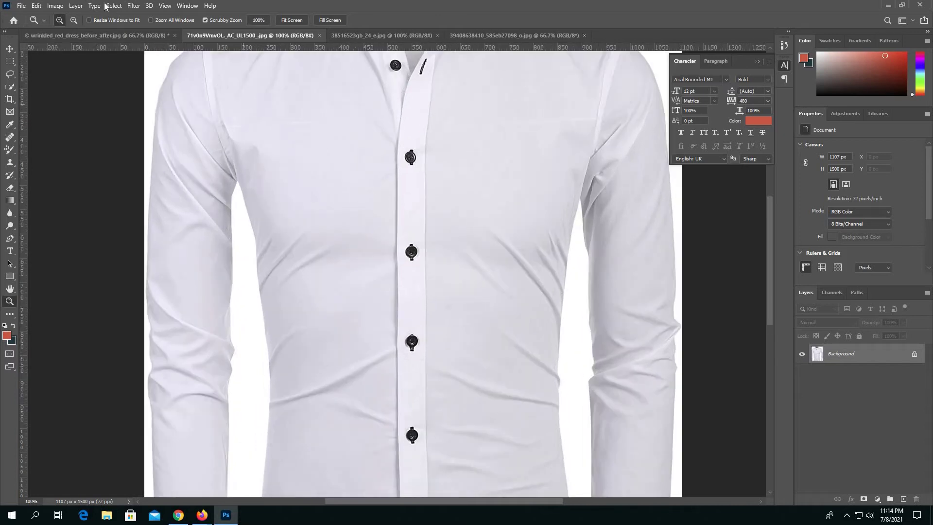
pyautogui.click(74, 20)
pyautogui.click(475, 259)
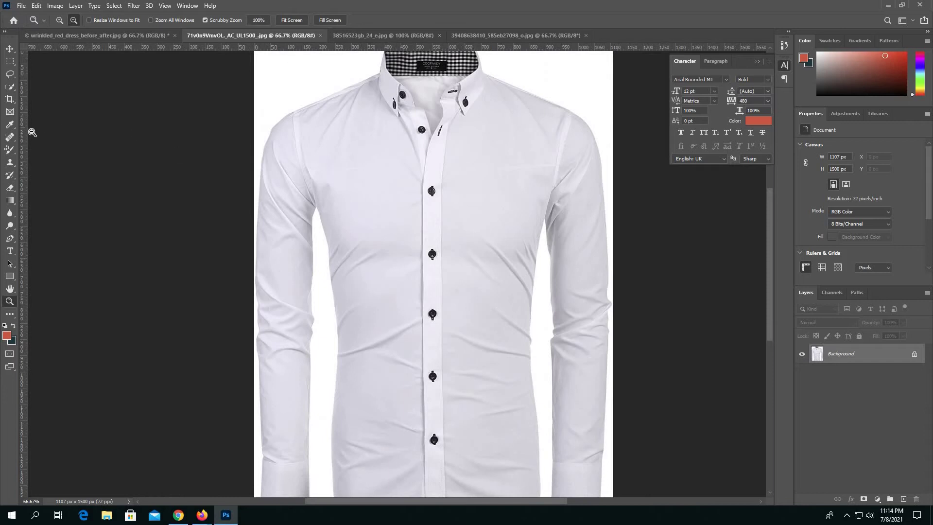
# Remove the diagonal creases on the right half of the shirt front beside the second and third buttons with a 30 px Spot Healing Brush
pyautogui.click(11, 136)
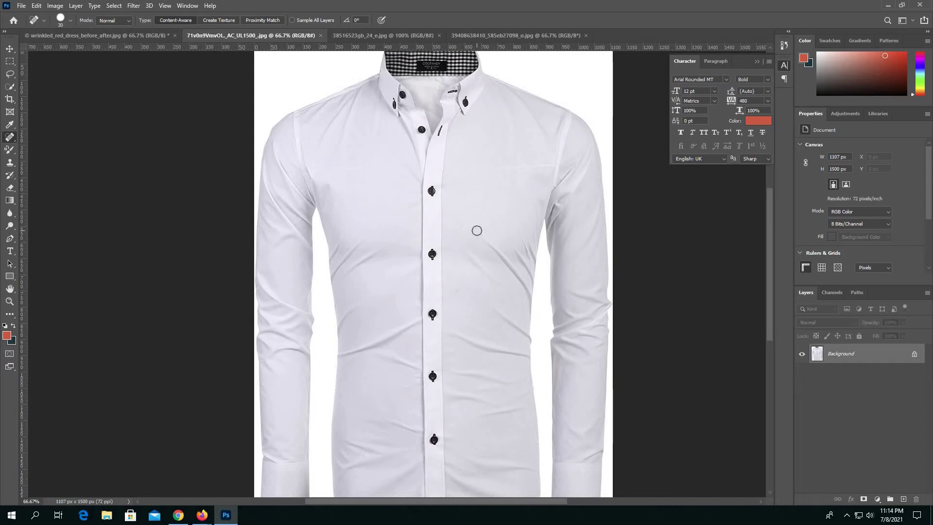
pyautogui.hotkey('ctrl', '+')
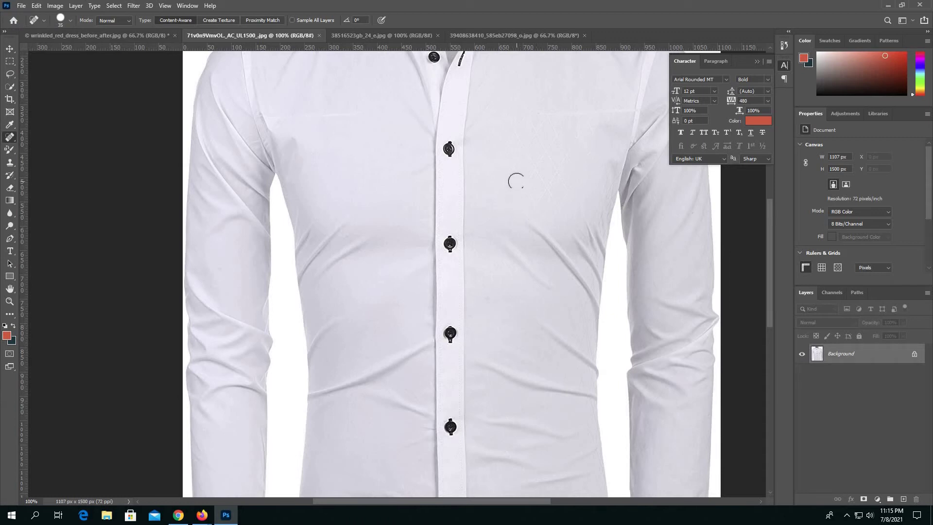
pyautogui.press('[')
pyautogui.moveTo(530, 217)
pyautogui.mouseDown()
pyautogui.moveTo(590, 299)
pyautogui.moveTo(575, 305)
pyautogui.mouseUp()
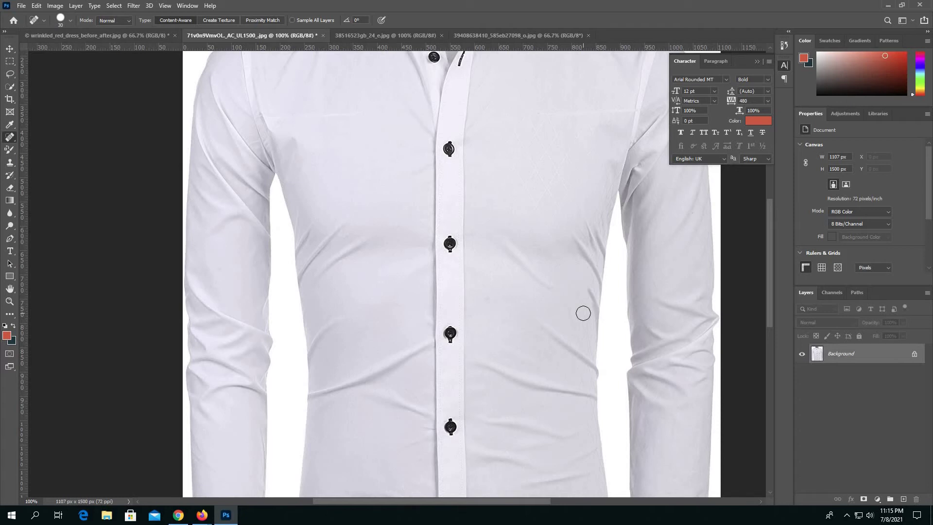
pyautogui.moveTo(555, 291); pyautogui.dragTo(506, 245)
pyautogui.moveTo(543, 326); pyautogui.dragTo(588, 366)
# Enlarge the healing brush to 50 px and heal the crease end at the right side of the torso, below the third button
pyautogui.press(']')
pyautogui.press(']')
pyautogui.press(']')
pyautogui.click(590, 369)
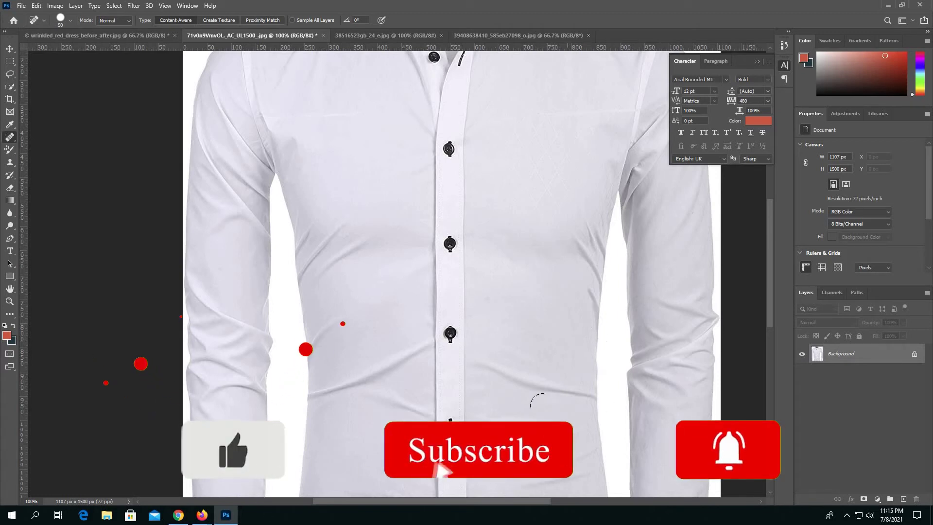
# Reduce the healing brush to 35 px and heal the long crease below the third button and the fold at the torso's right edge
pyautogui.press('[')
pyautogui.press('[')
pyautogui.press('[')
pyautogui.click(480, 364)
pyautogui.moveTo(481, 365); pyautogui.dragTo(585, 394)
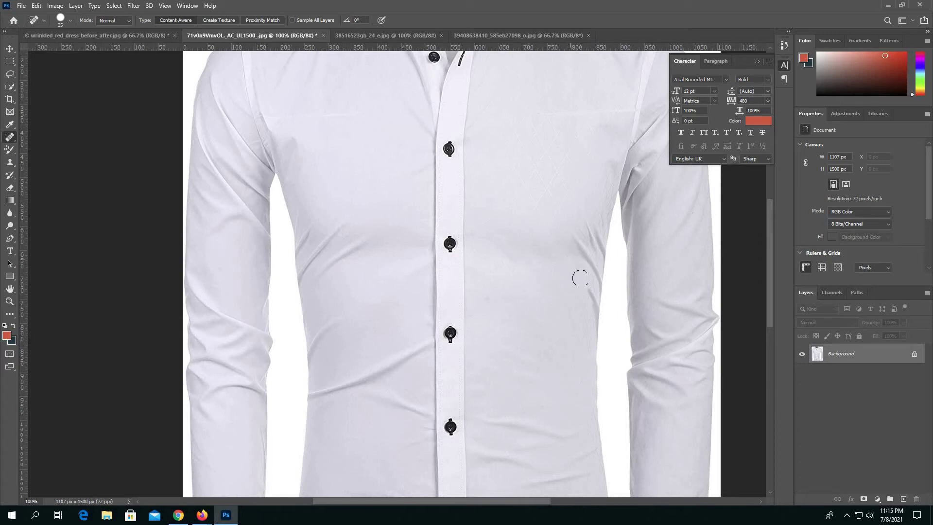
pyautogui.moveTo(583, 284); pyautogui.dragTo(597, 308)
# Patch the remaining fold at the torso's right edge with the Patch Tool, using smoother fabric as the source, and clear the selection
pyautogui.rightClick(10, 138)
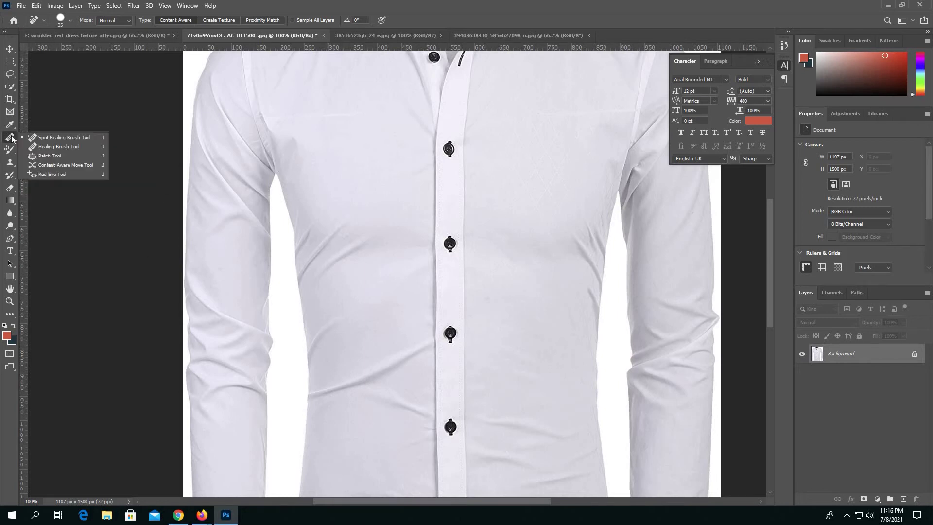
pyautogui.click(63, 159)
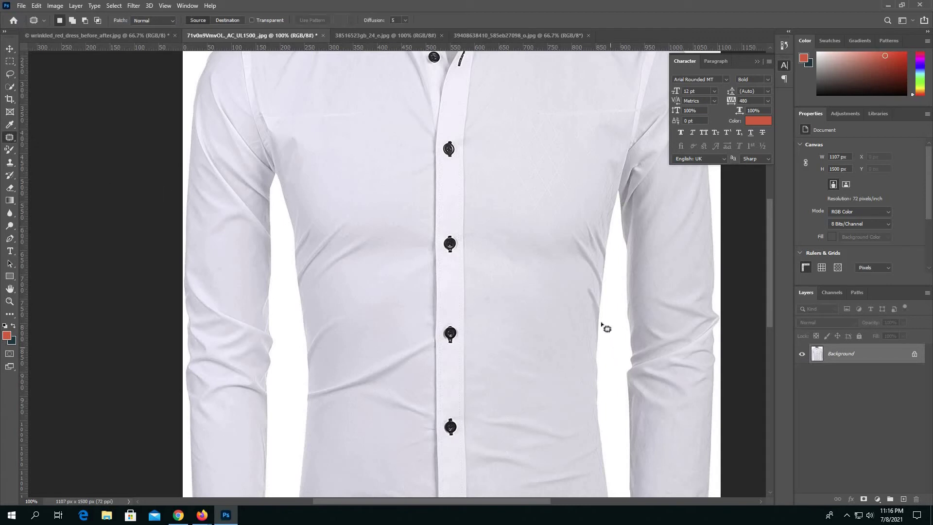
pyautogui.moveTo(588, 281)
pyautogui.mouseDown()
pyautogui.moveTo(597, 321)
pyautogui.moveTo(588, 283)
pyautogui.moveTo(590, 296)
pyautogui.moveTo(569, 291)
pyautogui.mouseUp()
pyautogui.hotkey('ctrl', 'd')
# Patch the diagonal folds on the left side of the torso beside the second button and clear each selection
pyautogui.moveTo(310, 277)
pyautogui.mouseDown()
pyautogui.moveTo(318, 289)
pyautogui.moveTo(391, 238)
pyautogui.moveTo(340, 271)
pyautogui.moveTo(357, 255)
pyautogui.moveTo(360, 268)
pyautogui.mouseUp()
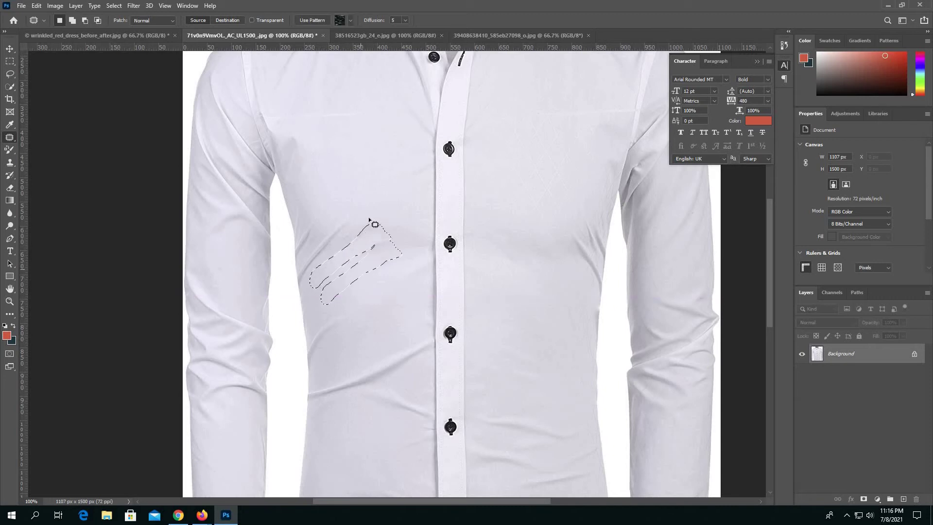
pyautogui.hotkey('ctrl', 'd')
pyautogui.moveTo(303, 263)
pyautogui.mouseDown()
pyautogui.moveTo(305, 273)
pyautogui.moveTo(352, 233)
pyautogui.moveTo(355, 218)
pyautogui.moveTo(302, 262)
pyautogui.moveTo(340, 248)
pyautogui.moveTo(354, 217)
pyautogui.mouseUp()
pyautogui.hotkey('ctrl', 'd')
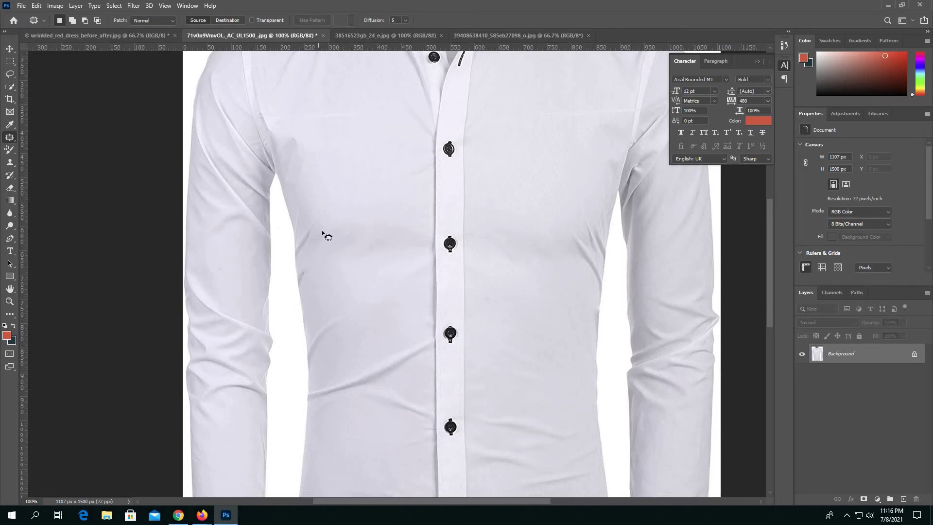
pyautogui.moveTo(317, 252)
pyautogui.mouseDown()
pyautogui.moveTo(335, 234)
pyautogui.moveTo(315, 241)
pyautogui.moveTo(318, 248)
pyautogui.mouseUp()
pyautogui.hotkey('ctrl', 'd')
# Return to the Spot Healing Brush and remove the long diagonal crease on the left half of the shirt below the third button
pyautogui.click(12, 138)
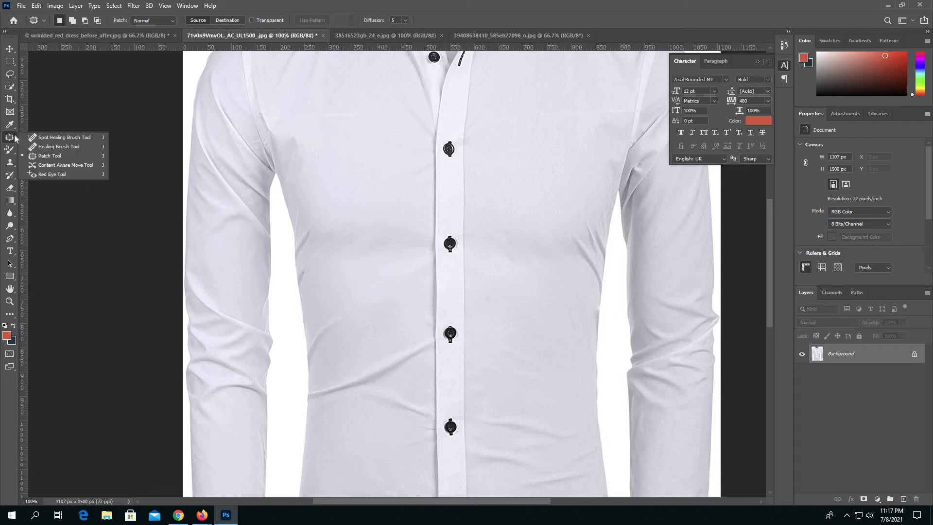
pyautogui.click(68, 138)
pyautogui.moveTo(428, 341); pyautogui.dragTo(314, 392)
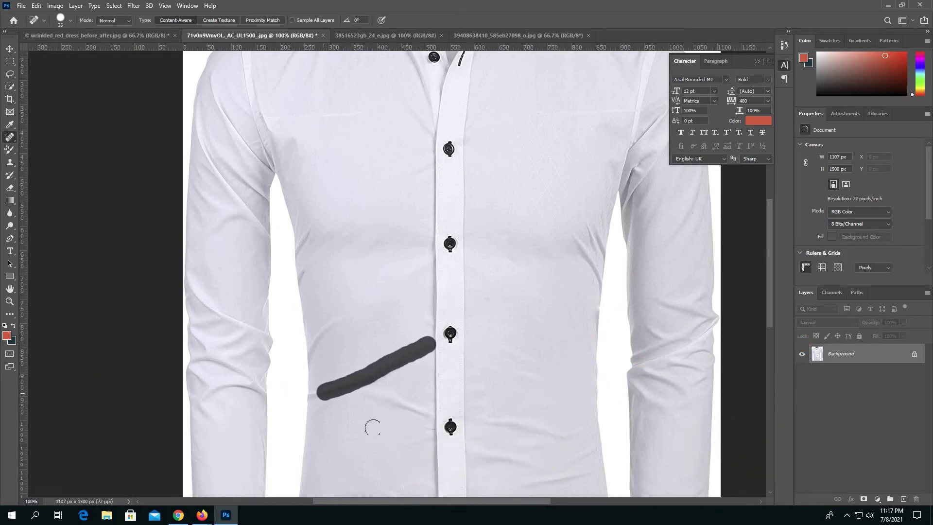
pyautogui.click(311, 395)
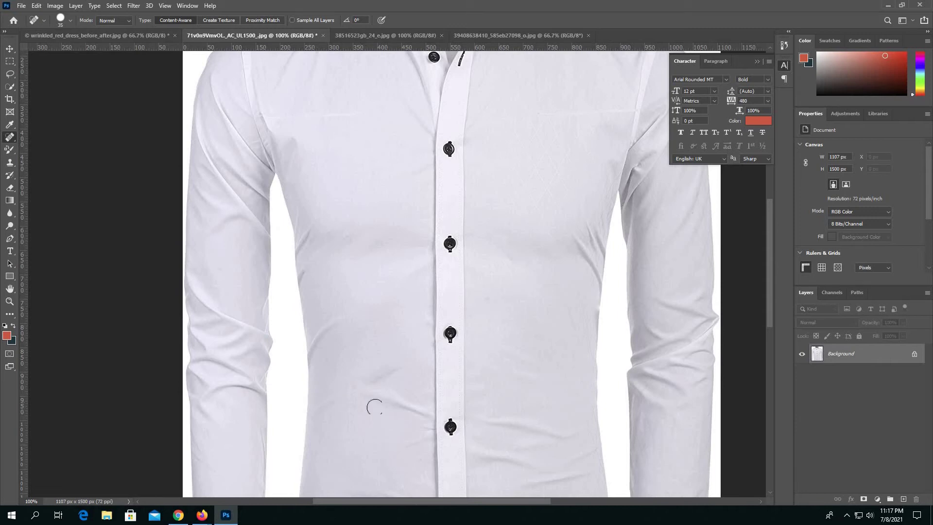
pyautogui.moveTo(421, 415)
pyautogui.mouseDown()
pyautogui.moveTo(362, 401)
pyautogui.moveTo(398, 368)
pyautogui.mouseUp()
# Heal the creases on the right half of the shirt front beside the fourth button and between the fourth and fifth buttons
pyautogui.moveTo(483, 422); pyautogui.dragTo(575, 432)
pyautogui.moveTo(503, 380)
pyautogui.mouseDown()
pyautogui.moveTo(508, 330)
pyautogui.moveTo(488, 267)
pyautogui.moveTo(483, 283)
pyautogui.moveTo(518, 288)
pyautogui.mouseUp()
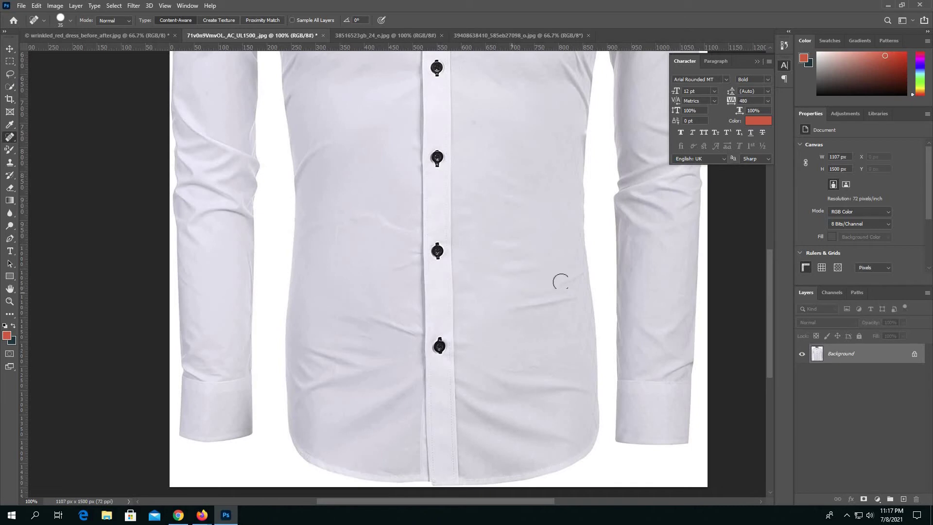
pyautogui.moveTo(578, 273); pyautogui.dragTo(504, 317)
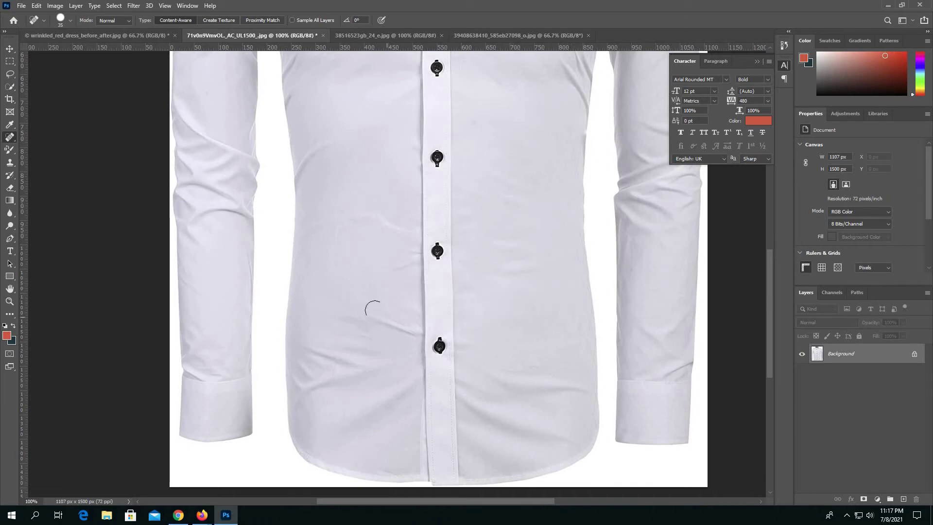
# Heal the creases on the lower left half of the shirt front around the fourth and fifth buttons, enlarging the brush to 40 px
pyautogui.moveTo(363, 311); pyautogui.dragTo(412, 330)
pyautogui.moveTo(310, 351); pyautogui.dragTo(354, 362)
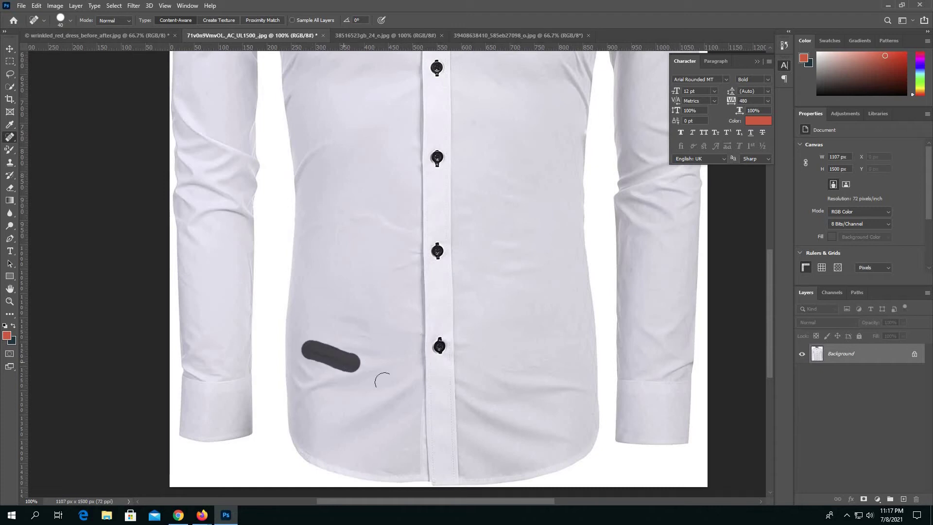
pyautogui.moveTo(336, 318)
pyautogui.mouseDown()
pyautogui.moveTo(357, 320)
pyautogui.moveTo(368, 340)
pyautogui.mouseUp()
pyautogui.moveTo(402, 230); pyautogui.dragTo(363, 213)
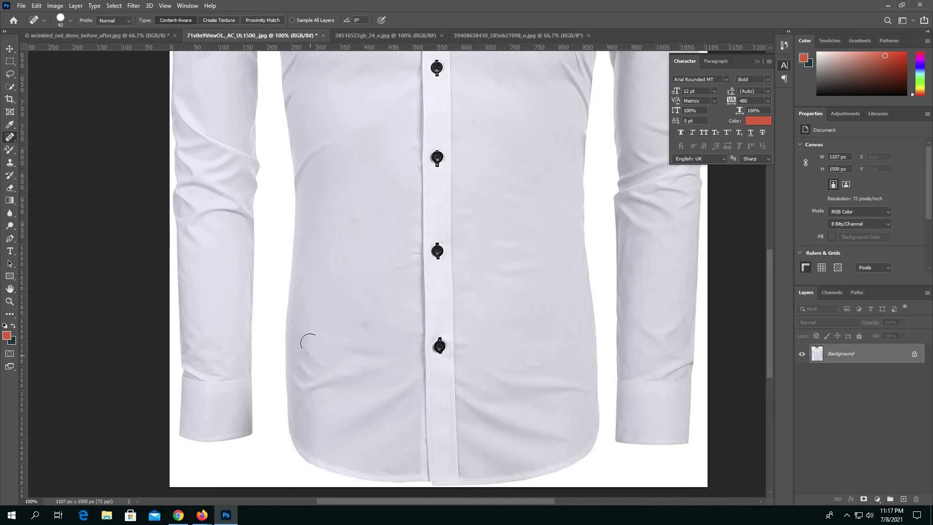
pyautogui.moveTo(310, 349)
pyautogui.mouseDown()
pyautogui.moveTo(318, 362)
pyautogui.moveTo(304, 383)
pyautogui.moveTo(336, 378)
pyautogui.mouseUp()
pyautogui.click(355, 215)
# Heal the curved creases on the right half of the shirt near the hem, below the fifth button, with a 45 px brush
pyautogui.moveTo(501, 380); pyautogui.dragTo(533, 385)
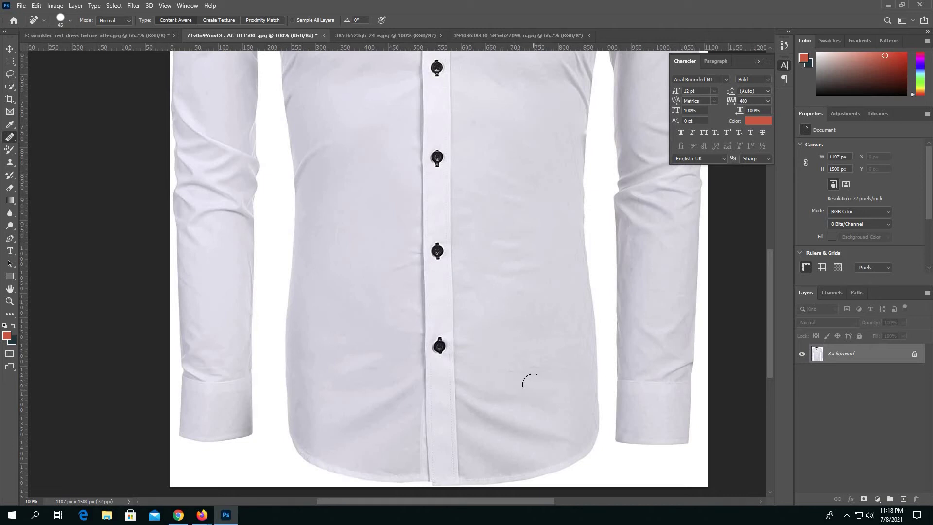
pyautogui.moveTo(470, 400)
pyautogui.mouseDown()
pyautogui.moveTo(568, 438)
pyautogui.moveTo(539, 413)
pyautogui.mouseUp()
pyautogui.click(508, 391)
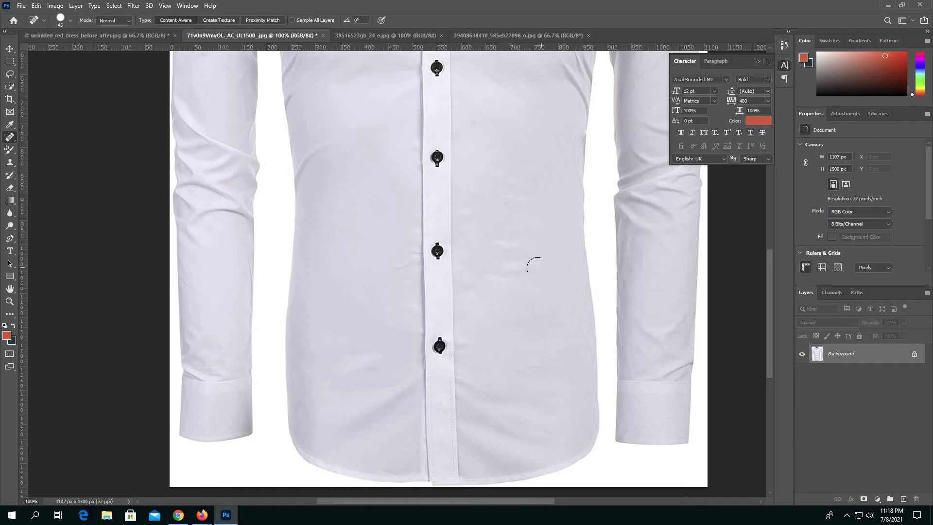
# Heal the small creases beside the fourth button and bring the right sleeve into view
pyautogui.moveTo(411, 256); pyautogui.dragTo(389, 267)
pyautogui.moveTo(521, 262); pyautogui.dragTo(465, 297)
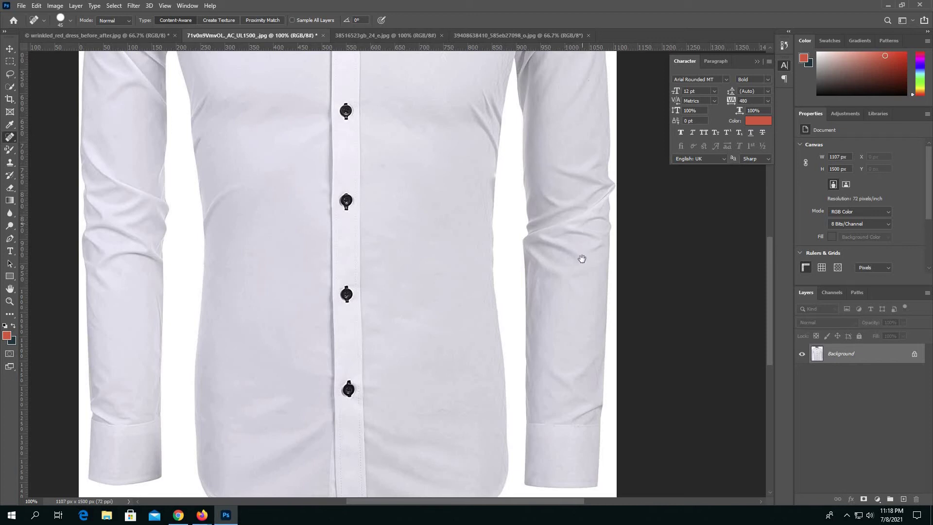
pyautogui.moveTo(583, 258); pyautogui.dragTo(567, 264)
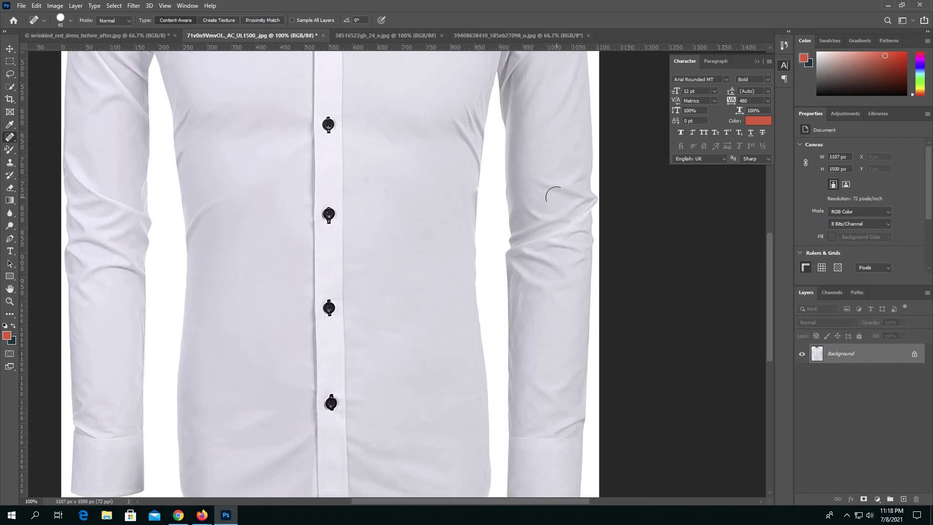
# Patch the creases around the elbow of the right sleeve with smooth fabric from above and below, using the Patch Tool
pyautogui.rightClick(8, 138)
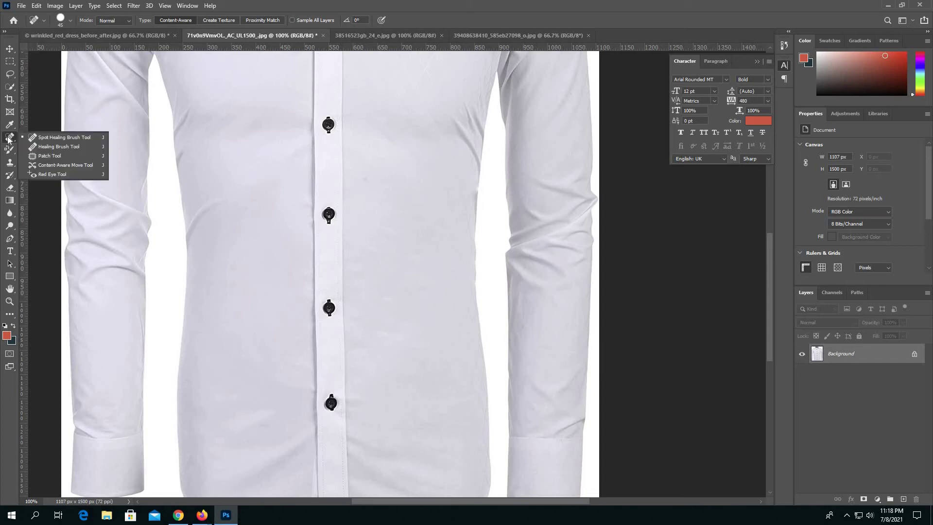
pyautogui.click(50, 156)
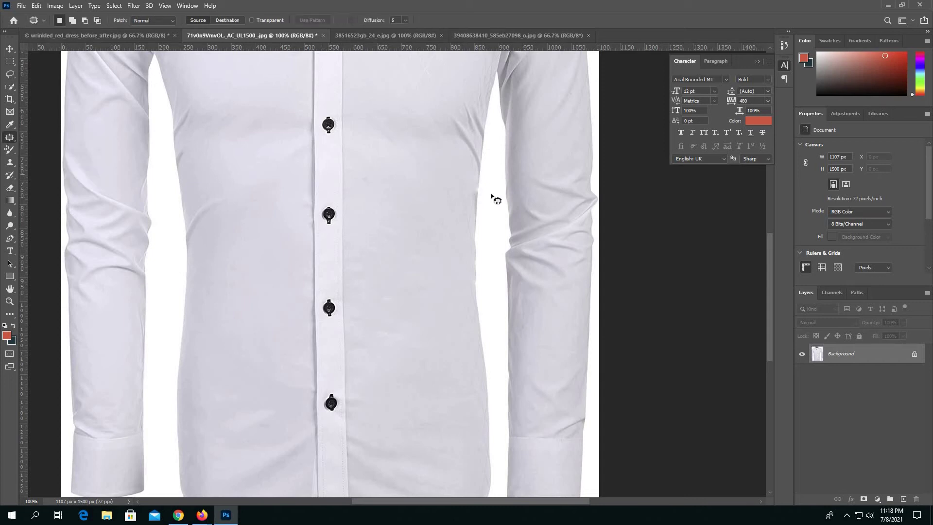
pyautogui.moveTo(533, 188)
pyautogui.mouseDown()
pyautogui.moveTo(588, 199)
pyautogui.moveTo(558, 177)
pyautogui.moveTo(528, 173)
pyautogui.moveTo(528, 185)
pyautogui.moveTo(558, 188)
pyautogui.moveTo(559, 165)
pyautogui.mouseUp()
pyautogui.hotkey('ctrl', 'd')
pyautogui.moveTo(545, 236)
pyautogui.mouseDown()
pyautogui.moveTo(590, 249)
pyautogui.moveTo(588, 258)
pyautogui.moveTo(569, 260)
pyautogui.moveTo(545, 237)
pyautogui.moveTo(571, 250)
pyautogui.moveTo(561, 314)
pyautogui.moveTo(556, 273)
pyautogui.moveTo(572, 278)
pyautogui.moveTo(517, 246)
pyautogui.moveTo(559, 292)
pyautogui.mouseUp()
pyautogui.hotkey('ctrl', 'd')
pyautogui.hotkey('ctrl', 'd')
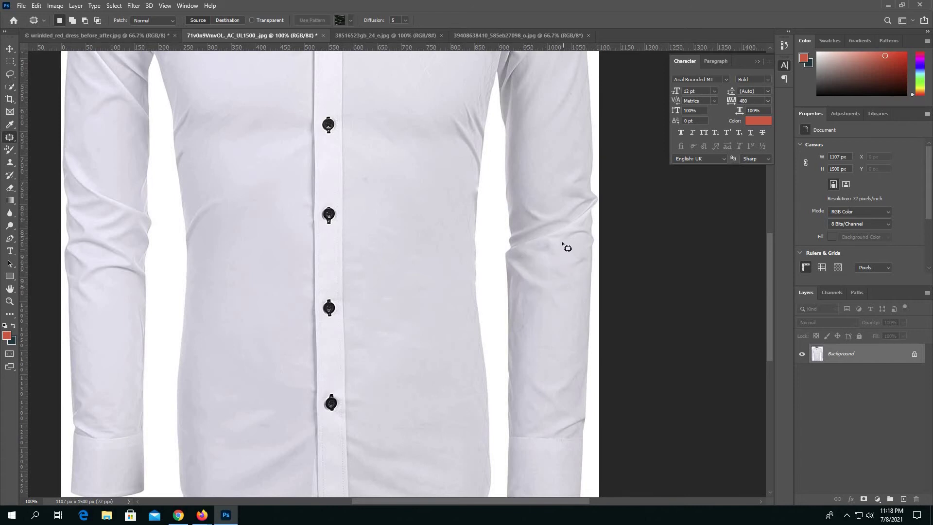
pyautogui.moveTo(530, 209)
pyautogui.mouseDown()
pyautogui.moveTo(553, 211)
pyautogui.moveTo(551, 228)
pyautogui.moveTo(525, 221)
pyautogui.moveTo(524, 200)
pyautogui.moveTo(533, 213)
pyautogui.moveTo(533, 194)
pyautogui.mouseUp()
pyautogui.hotkey('ctrl', 'd')
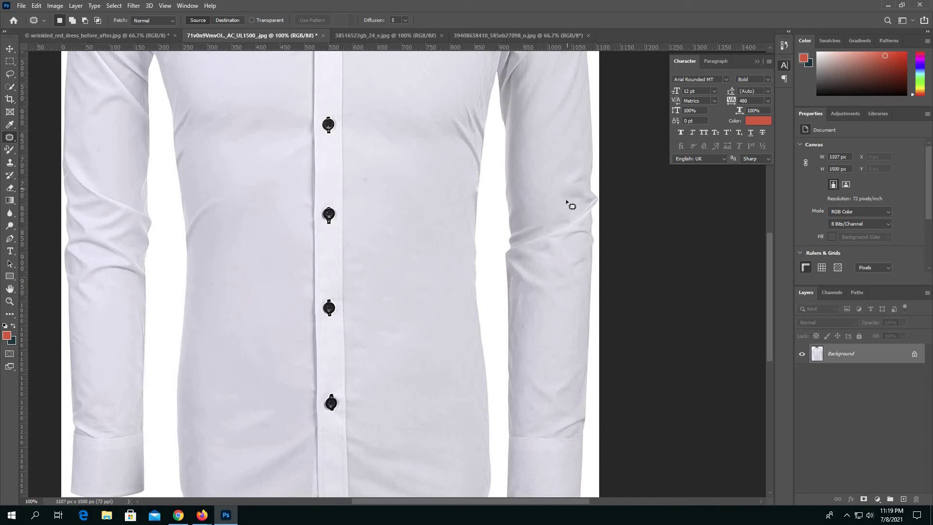
# Patch the remaining folds at the inner elbow and upper forearm of the right sleeve with clean nearby fabric
pyautogui.moveTo(514, 228)
pyautogui.mouseDown()
pyautogui.moveTo(514, 241)
pyautogui.moveTo(525, 240)
pyautogui.moveTo(545, 227)
pyautogui.moveTo(519, 228)
pyautogui.moveTo(530, 223)
pyautogui.mouseUp()
pyautogui.click(541, 204)
pyautogui.moveTo(524, 245)
pyautogui.mouseDown()
pyautogui.moveTo(587, 220)
pyautogui.moveTo(585, 208)
pyautogui.moveTo(524, 245)
pyautogui.moveTo(534, 241)
pyautogui.moveTo(552, 198)
pyautogui.mouseUp()
pyautogui.click(552, 194)
pyautogui.moveTo(567, 263)
pyautogui.mouseDown()
pyautogui.moveTo(585, 257)
pyautogui.moveTo(567, 266)
pyautogui.moveTo(566, 280)
pyautogui.mouseUp()
pyautogui.click(556, 279)
pyautogui.moveTo(550, 239)
pyautogui.mouseDown()
pyautogui.moveTo(547, 256)
pyautogui.moveTo(550, 237)
pyautogui.moveTo(536, 248)
pyautogui.moveTo(571, 235)
pyautogui.moveTo(574, 214)
pyautogui.mouseUp()
pyautogui.click(524, 269)
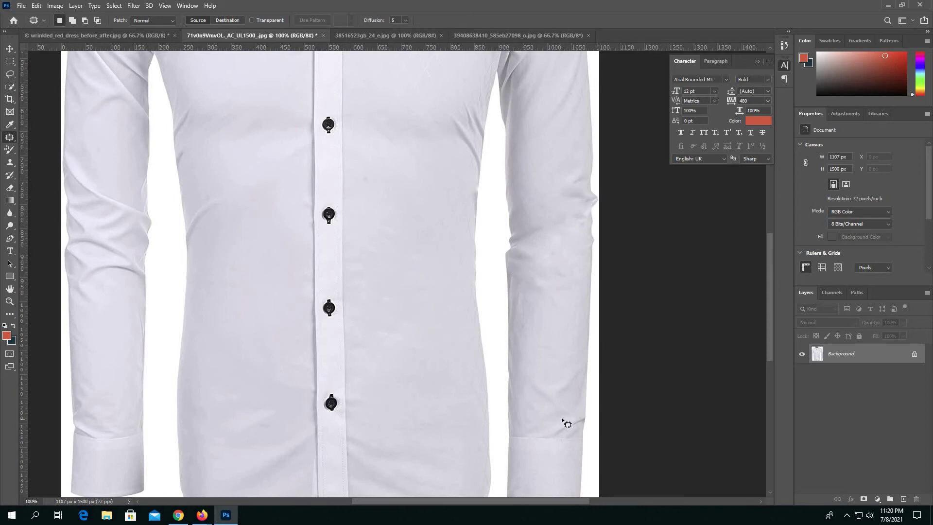
# Retouch the right sleeve's inner edge, the crease above the cuff and the outer elbow with the Healing Brush, sampling nearby fabric
pyautogui.rightClick(11, 138)
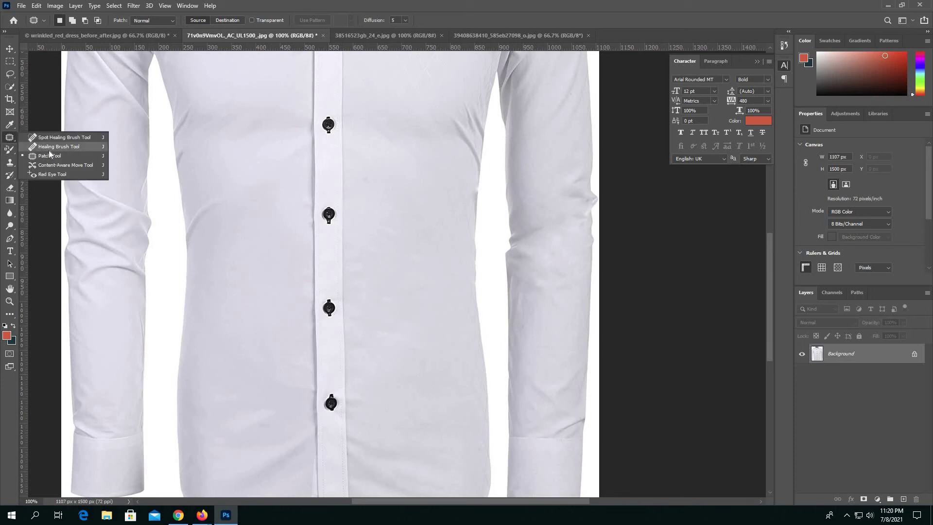
pyautogui.click(67, 147)
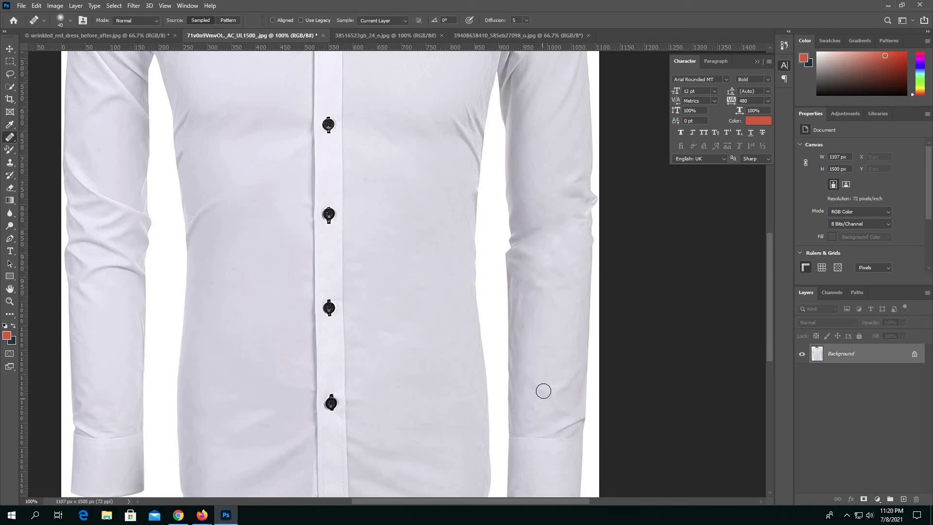
pyautogui.keyDown('alt'); pyautogui.click(560, 363); pyautogui.keyUp('alt')
pyautogui.moveTo(506, 277); pyautogui.dragTo(488, 281)
pyautogui.keyDown('alt'); pyautogui.click(549, 420); pyautogui.keyUp('alt')
pyautogui.moveTo(559, 431); pyautogui.dragTo(576, 423)
pyautogui.keyDown('alt'); pyautogui.click(560, 170); pyautogui.keyUp('alt')
pyautogui.click(579, 198)
# Retouch the creases along the right side of the shirt body below the armpit with the Healing Brush, sampling adjacent fabric
pyautogui.scroll(4, 573, 202)
pyautogui.hscroll(-1, 593, 344)
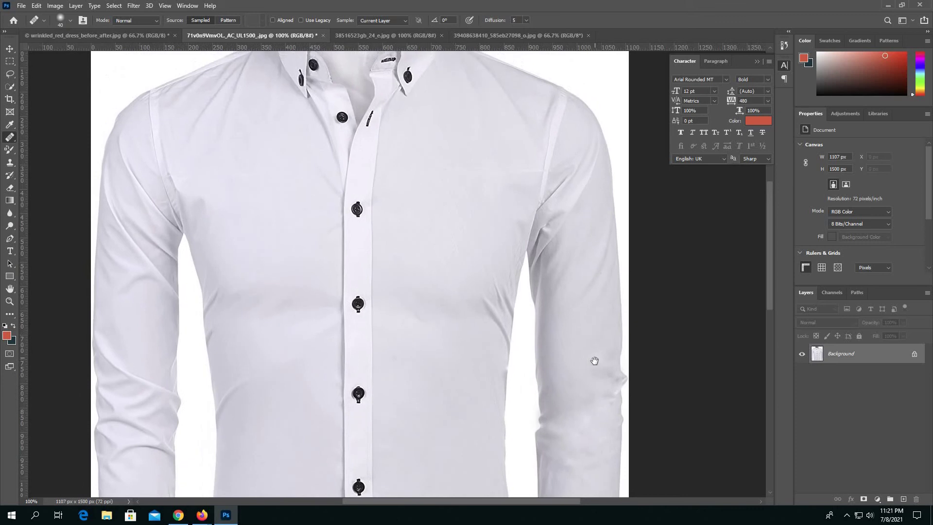
pyautogui.keyDown('alt'); pyautogui.click(481, 298); pyautogui.keyUp('alt')
pyautogui.moveTo(492, 306)
pyautogui.mouseDown()
pyautogui.moveTo(498, 318)
pyautogui.moveTo(487, 316)
pyautogui.moveTo(500, 325)
pyautogui.moveTo(489, 339)
pyautogui.moveTo(501, 333)
pyautogui.moveTo(505, 349)
pyautogui.mouseUp()
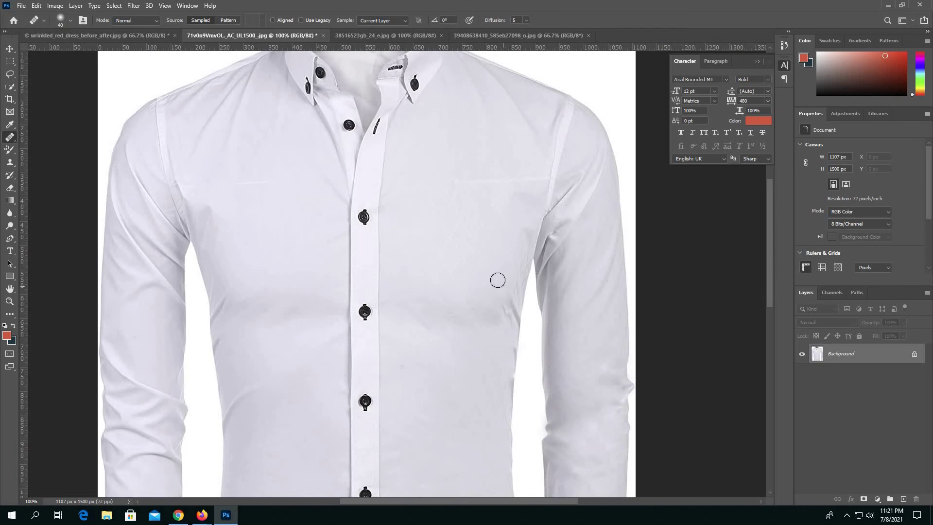
pyautogui.keyDown('alt'); pyautogui.click(496, 280); pyautogui.keyUp('alt')
pyautogui.moveTo(511, 299); pyautogui.dragTo(506, 315)
pyautogui.keyDown('alt'); pyautogui.click(512, 287); pyautogui.keyUp('alt')
pyautogui.click(513, 316)
# Heal the remaining creases at the right and left side edges of the shirt body with the Spot Healing Brush
pyautogui.rightClick(11, 137)
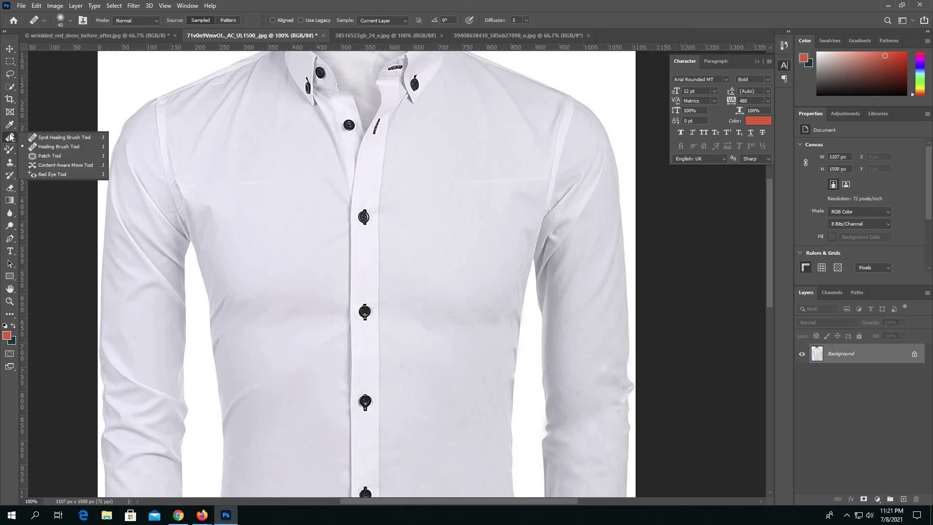
pyautogui.click(63, 137)
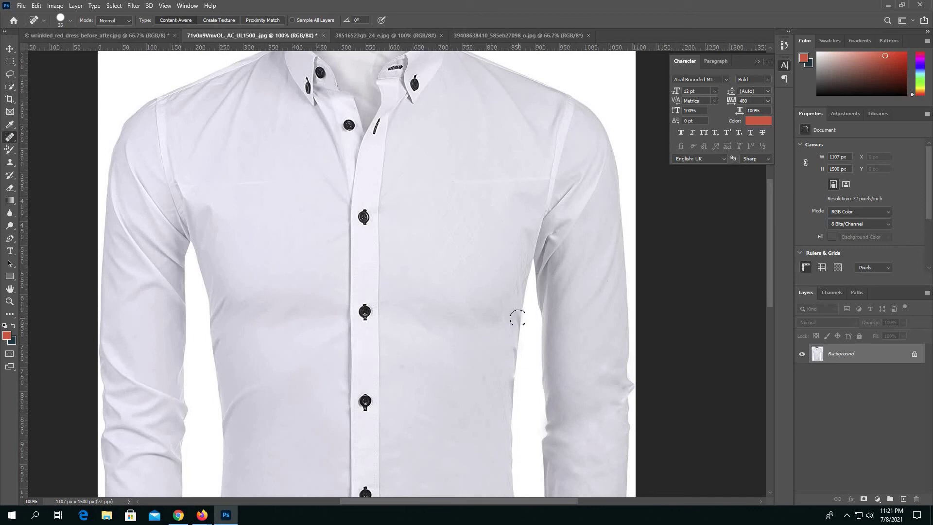
pyautogui.click(515, 318)
pyautogui.moveTo(480, 400); pyautogui.dragTo(608, 306)
pyautogui.moveTo(380, 294); pyautogui.dragTo(363, 329)
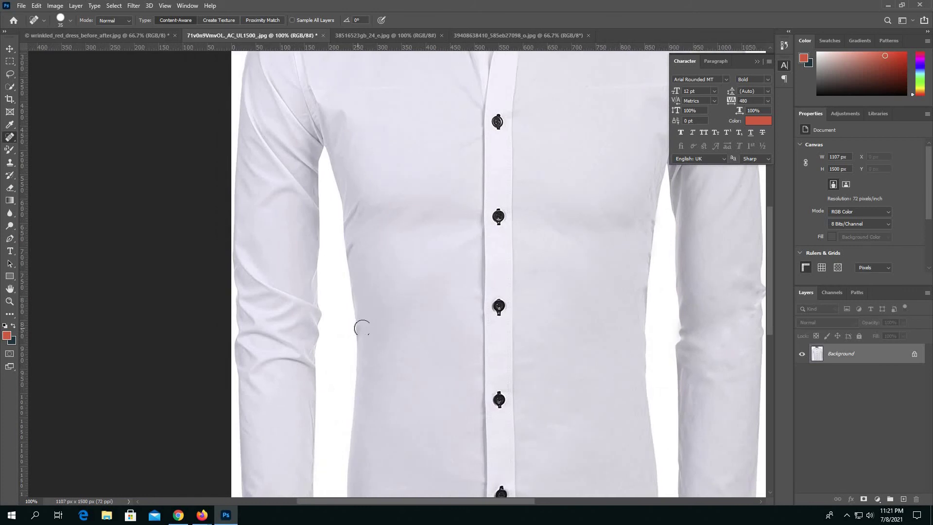
pyautogui.click(348, 219)
# Remove the creases at the elbow and upper part of the left sleeve, using the Spot Healing Brush and the Patch Tool
pyautogui.moveTo(338, 254)
pyautogui.mouseDown()
pyautogui.moveTo(456, 273)
pyautogui.moveTo(457, 239)
pyautogui.mouseUp()
pyautogui.moveTo(386, 318); pyautogui.dragTo(426, 340)
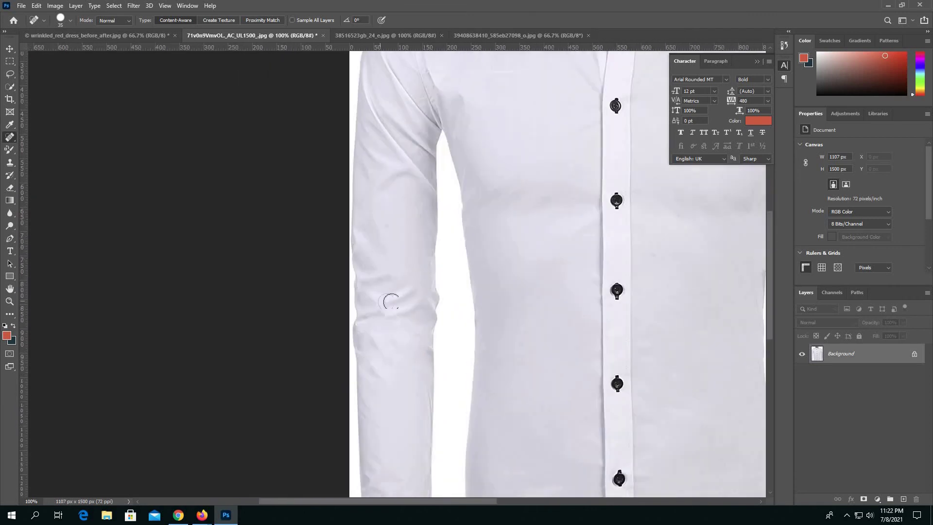
pyautogui.hotkey('shift', 'j')
pyautogui.hotkey('shift', 'j')
pyautogui.moveTo(433, 295); pyautogui.dragTo(396, 316)
pyautogui.hotkey('ctrl', 'd')
pyautogui.hotkey('shift', 'j')
pyautogui.moveTo(382, 105)
pyautogui.mouseDown()
pyautogui.moveTo(418, 144)
pyautogui.moveTo(418, 235)
pyautogui.mouseUp()
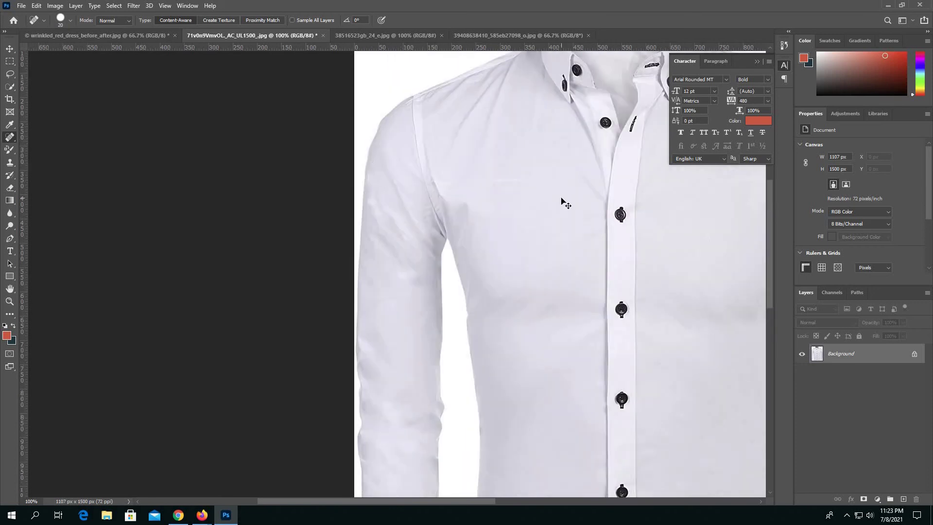
pyautogui.hotkey('ctrl', '-')
pyautogui.hotkey('ctrl', '-')
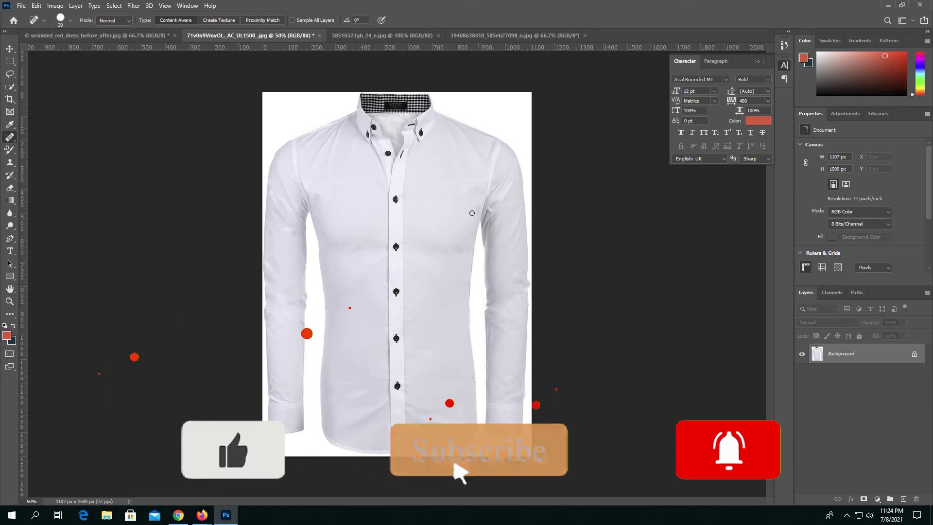
pyautogui.click(482, 35)
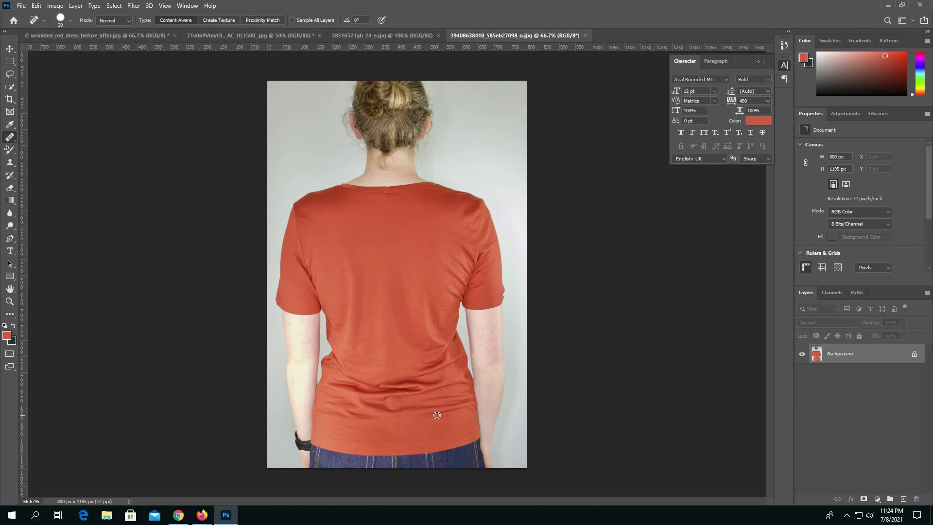
pyautogui.rightClick(9, 137)
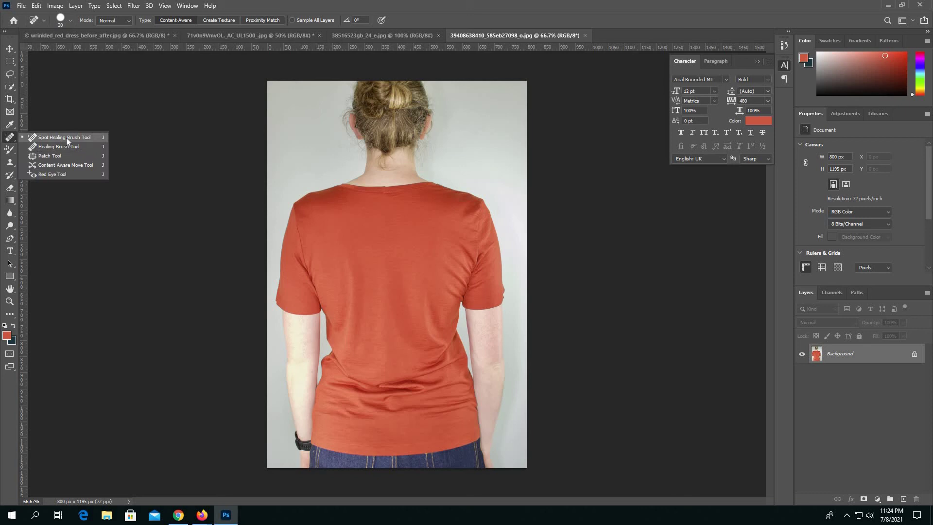
pyautogui.click(67, 138)
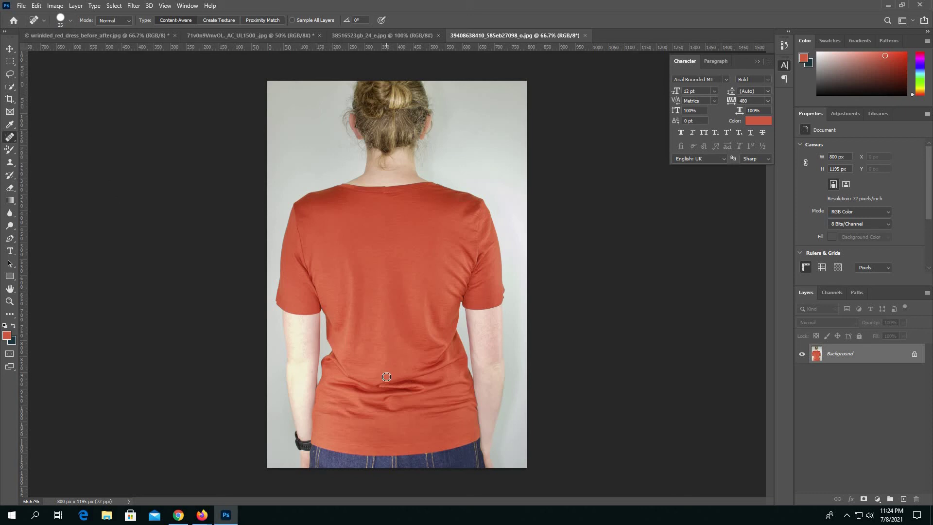
pyautogui.hotkey('ctrl', '+')
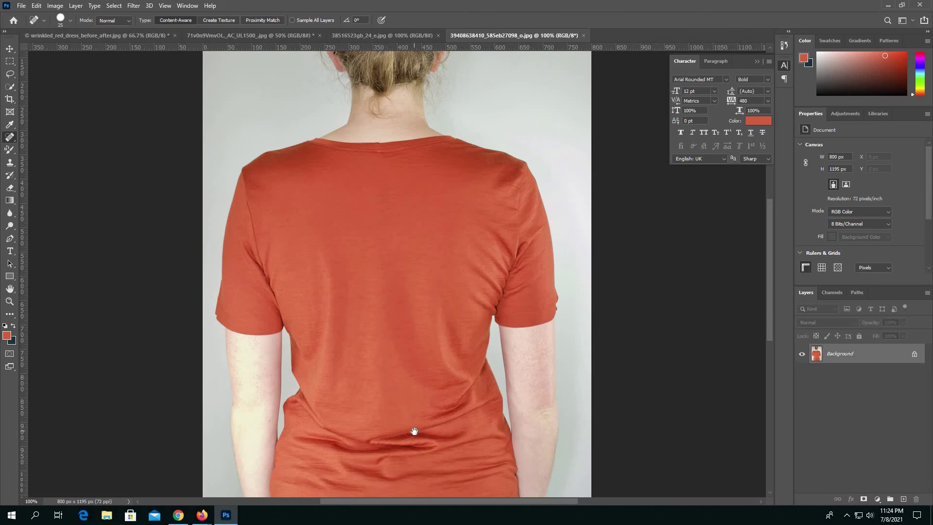
pyautogui.moveTo(424, 465); pyautogui.dragTo(450, 358)
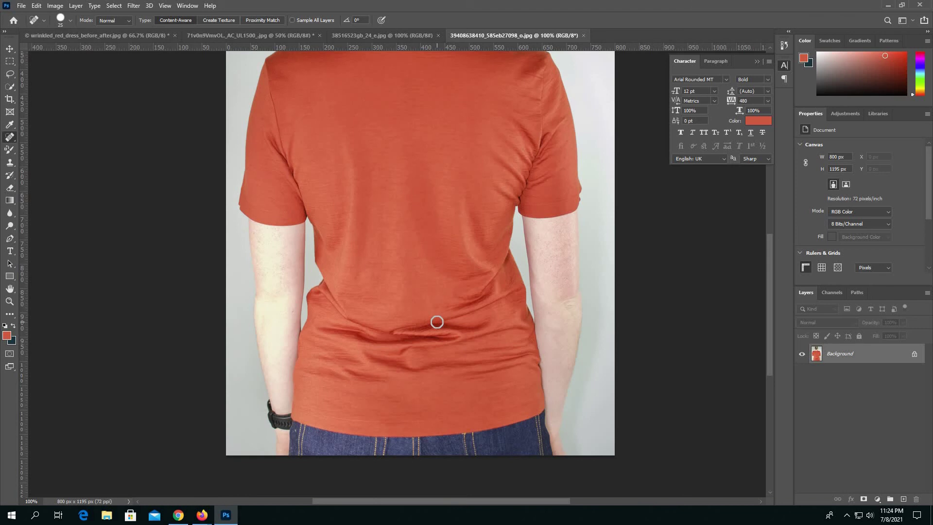
# Heal the folds across the left and middle waist of the red T-shirt with a 35 px brush
pyautogui.press(']')
pyautogui.moveTo(326, 287); pyautogui.dragTo(349, 317)
pyautogui.moveTo(348, 319); pyautogui.dragTo(446, 324)
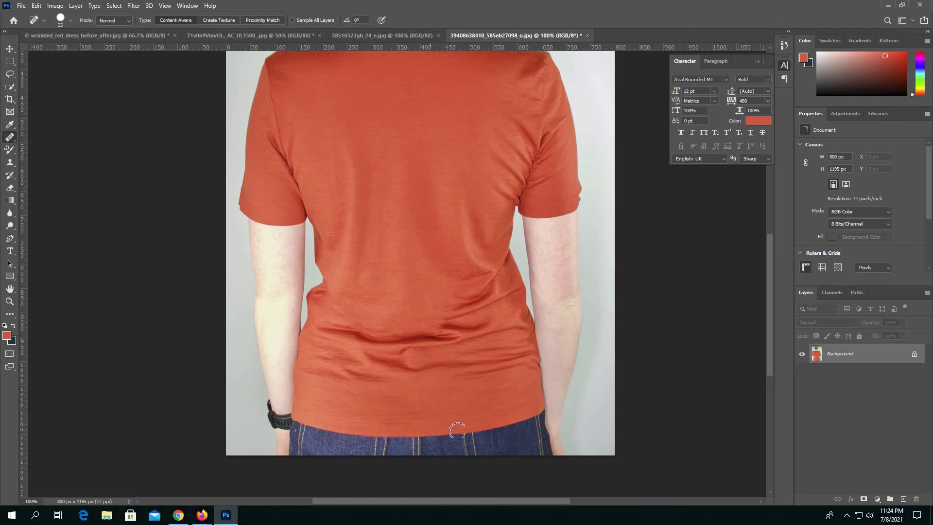
pyautogui.moveTo(320, 330); pyautogui.dragTo(381, 339)
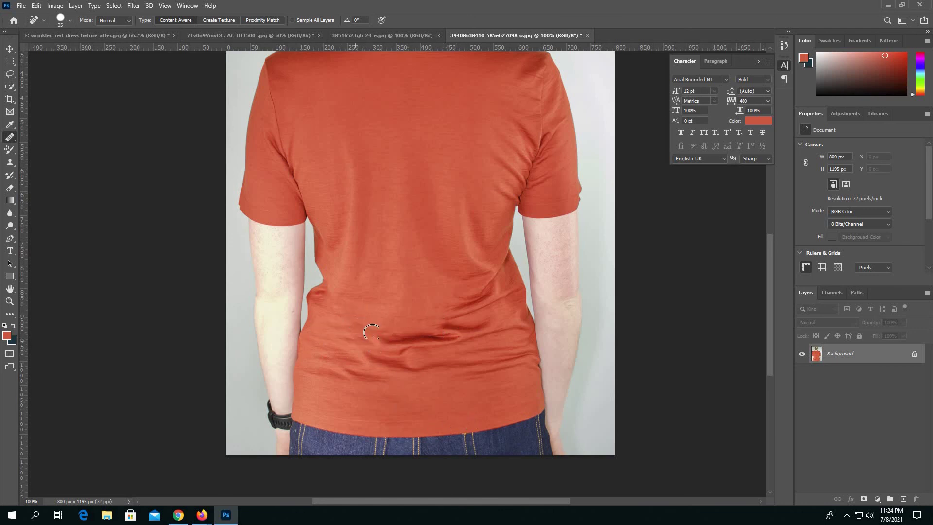
# Heal the folds above the T-shirt's hem and the deep fold at the centre of the waist
pyautogui.moveTo(523, 360)
pyautogui.mouseDown()
pyautogui.moveTo(426, 382)
pyautogui.moveTo(401, 364)
pyautogui.mouseUp()
pyautogui.moveTo(325, 368)
pyautogui.mouseDown()
pyautogui.moveTo(455, 395)
pyautogui.moveTo(363, 368)
pyautogui.mouseUp()
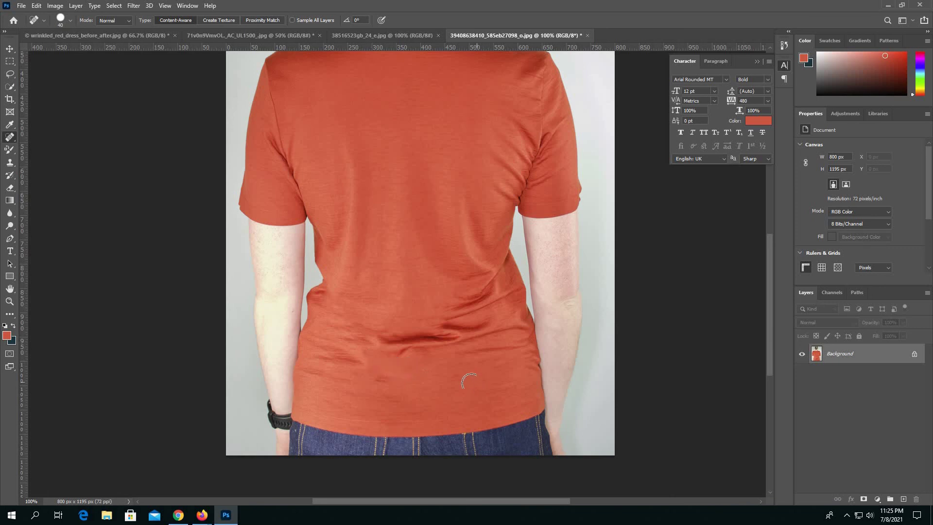
pyautogui.moveTo(389, 340)
pyautogui.mouseDown()
pyautogui.moveTo(448, 341)
pyautogui.moveTo(429, 329)
pyautogui.moveTo(486, 328)
pyautogui.moveTo(474, 306)
pyautogui.moveTo(511, 294)
pyautogui.mouseUp()
pyautogui.press('[')
pyautogui.press(']')
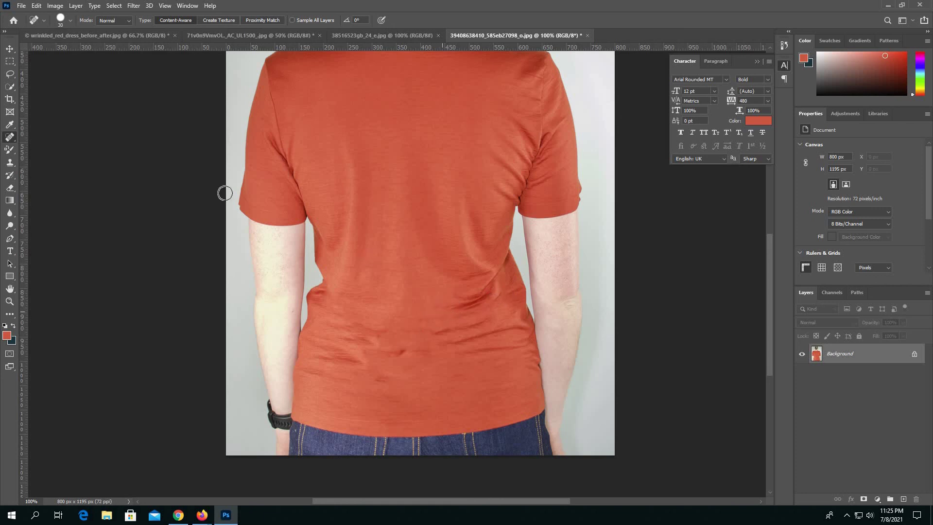
# Patch the dark fold at the right side of the T-shirt's waist and the folds beneath it, using the Patch Tool
pyautogui.rightClick(14, 138)
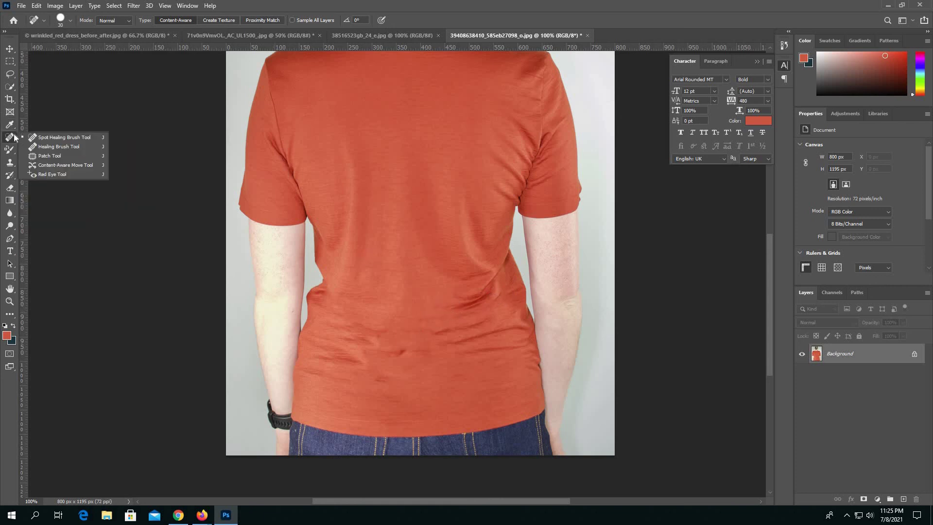
pyautogui.click(48, 155)
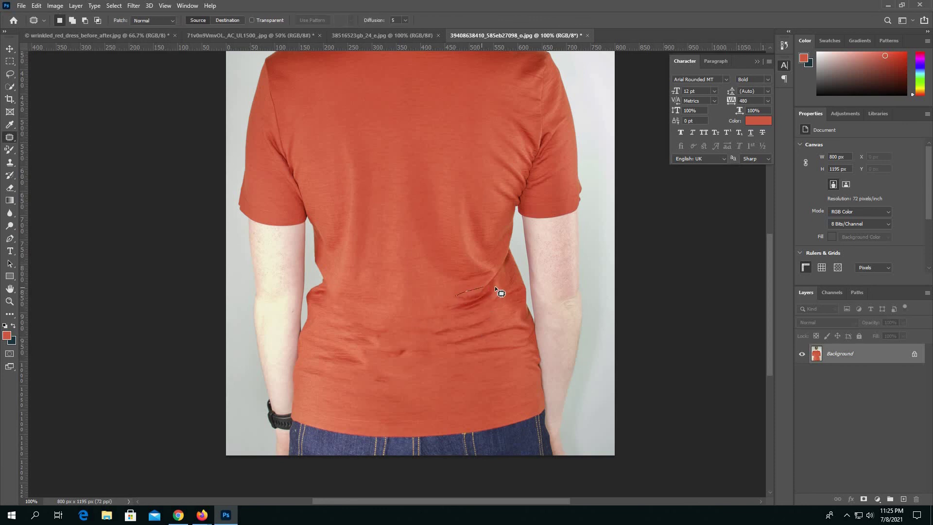
pyautogui.moveTo(458, 295)
pyautogui.mouseDown()
pyautogui.moveTo(430, 227)
pyautogui.moveTo(434, 238)
pyautogui.mouseUp()
pyautogui.hotkey('ctrl', 'd')
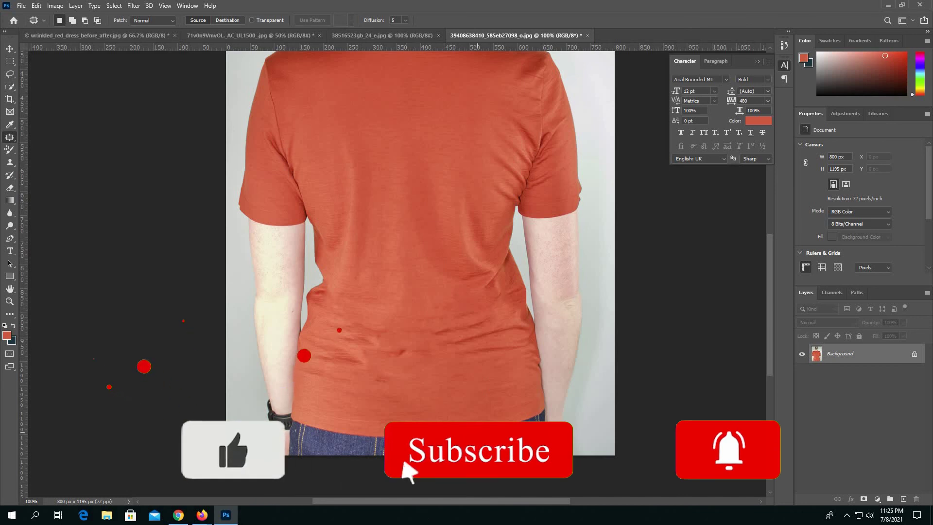
pyautogui.moveTo(446, 339)
pyautogui.mouseDown()
pyautogui.moveTo(524, 322)
pyautogui.moveTo(522, 333)
pyautogui.moveTo(445, 342)
pyautogui.moveTo(479, 367)
pyautogui.mouseUp()
pyautogui.click(489, 384)
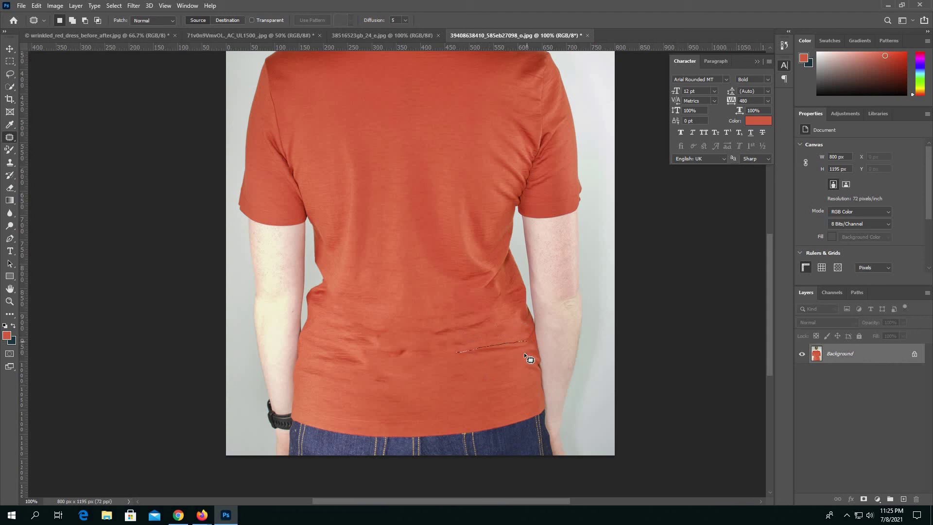
# Patch the remaining creases at the lower right and centre of the T-shirt's waist with smooth nearby fabric
pyautogui.moveTo(479, 353); pyautogui.dragTo(481, 343)
pyautogui.click(455, 337)
pyautogui.moveTo(409, 351); pyautogui.dragTo(408, 375)
pyautogui.click(427, 337)
pyautogui.moveTo(430, 330); pyautogui.dragTo(444, 305)
pyautogui.click(441, 321)
# Heal the creases beside the T-shirt's right armpit with a 20 px Spot Healing Brush, and switch back to the Patch Tool
pyautogui.rightClick(10, 137)
pyautogui.click(63, 138)
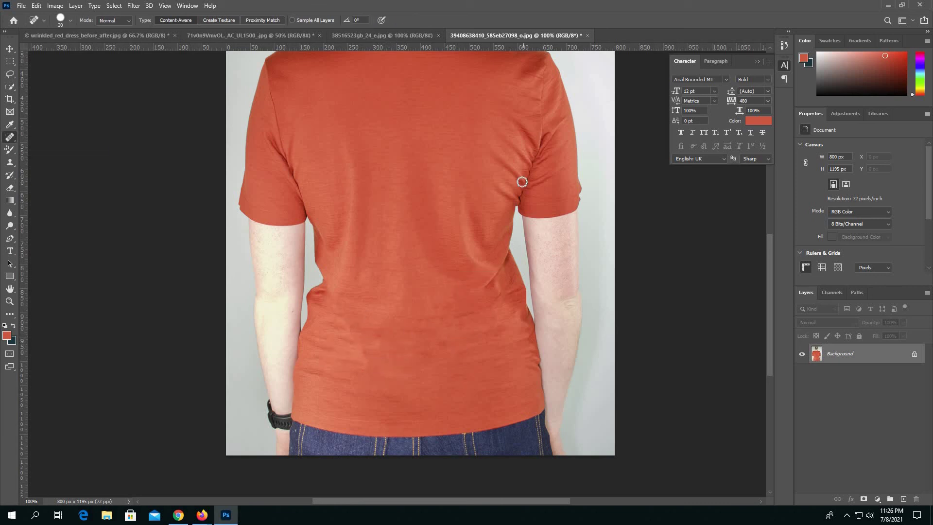
pyautogui.moveTo(515, 182); pyautogui.dragTo(549, 158)
pyautogui.hotkey('shift', 'j')
pyautogui.hotkey('shift', 'j')
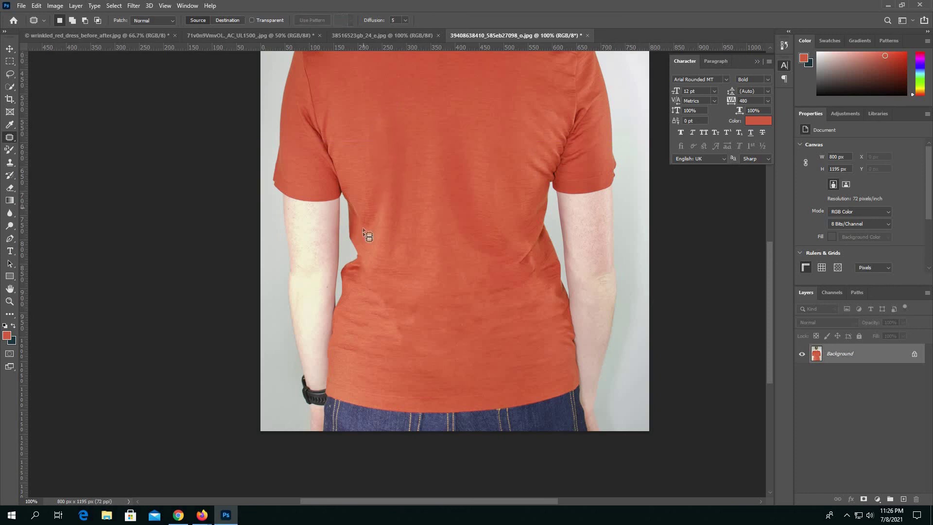